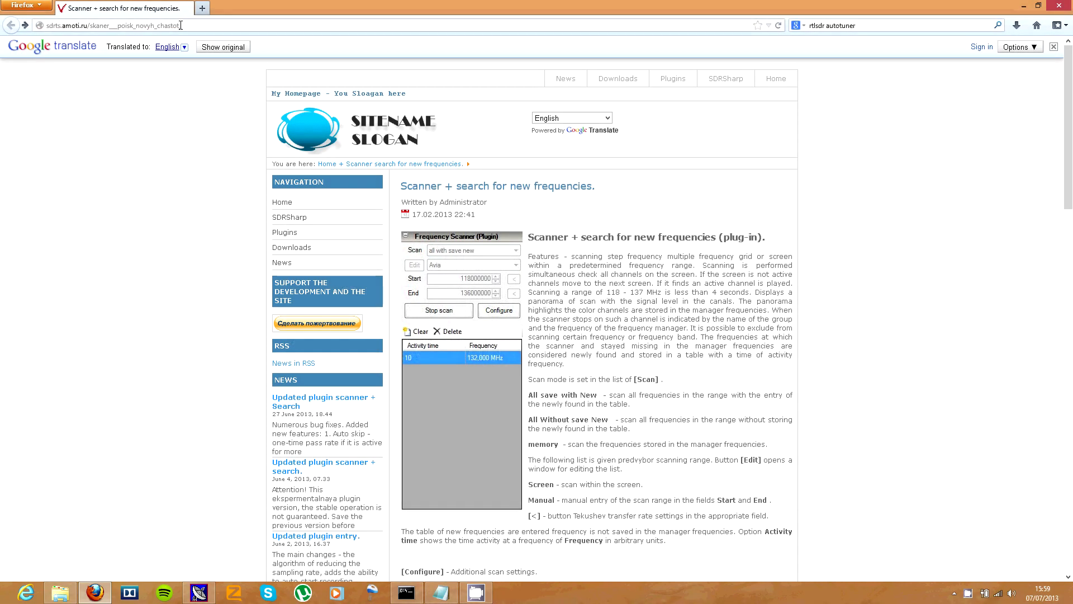
Step: Scroll the translated 'Scanner + search for new frequencies' page down to its installation notes and Download link
left_click(181, 25)
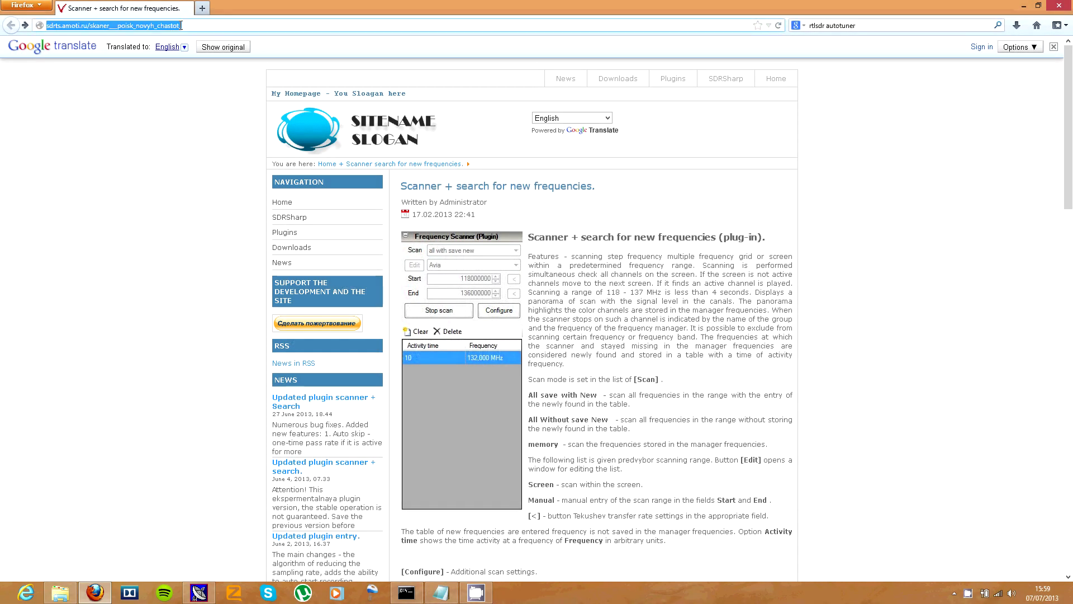
left_click(161, 193)
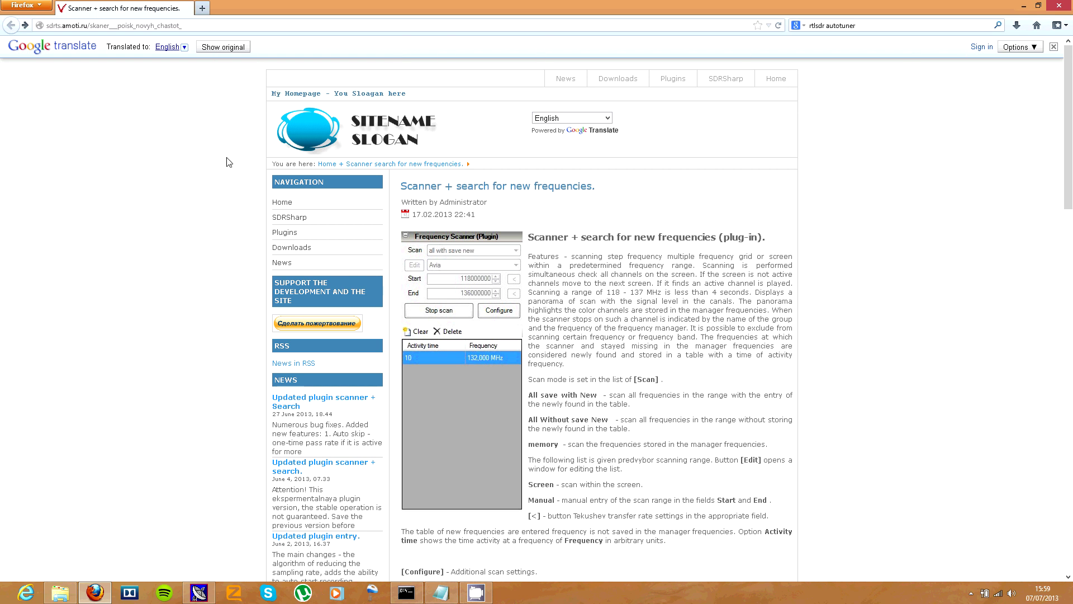
scroll(174, 179, "down", 5)
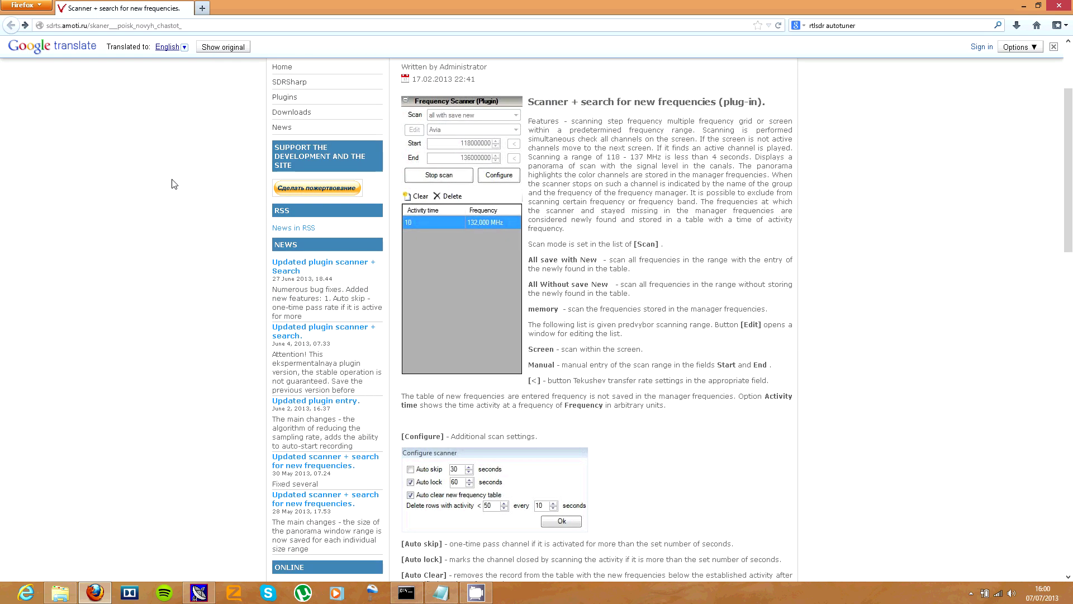
scroll(174, 183, "down", 15)
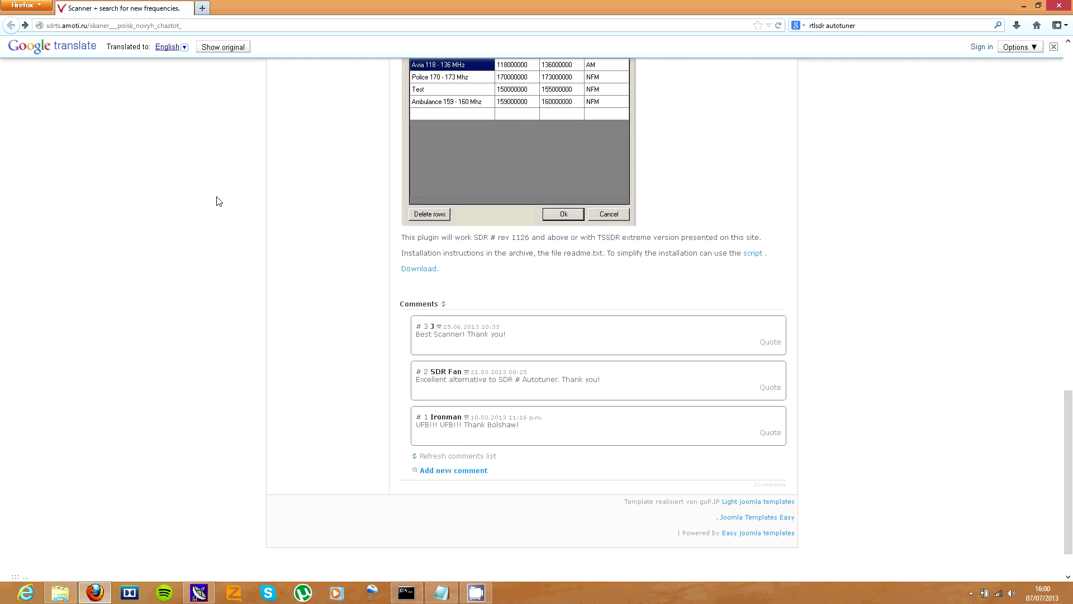
Step: Download freqscanner.zip from the plugin's download page
left_click(415, 270)
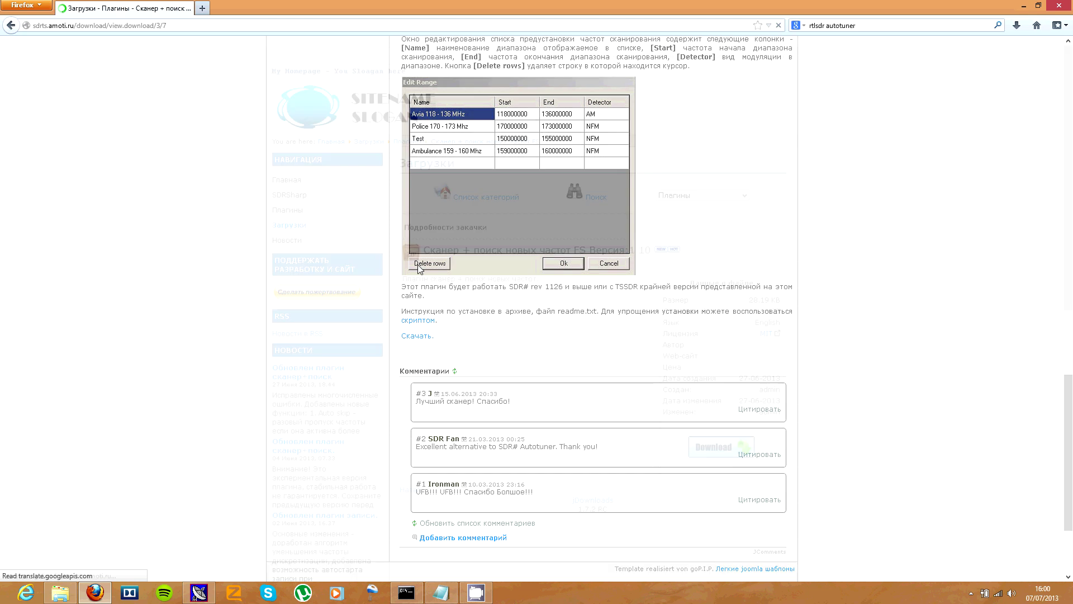
scroll(420, 270, "down", 1)
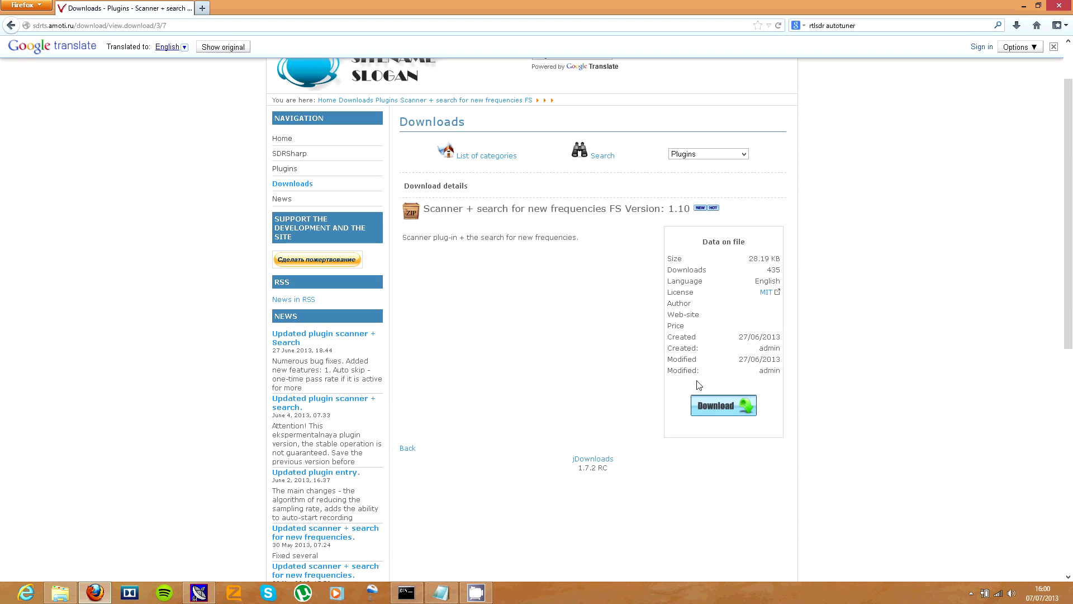
left_click(718, 407)
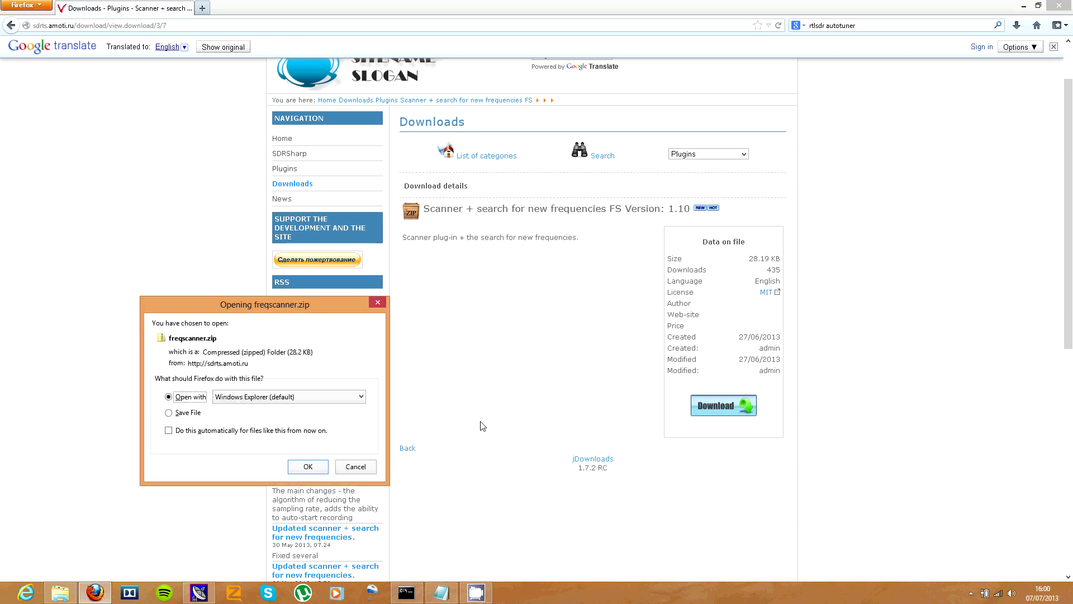
Step: Extract freqscanner.zip into the Documents freqscanner folder, replacing the existing files
left_click_drag(307, 466, 404, 414)
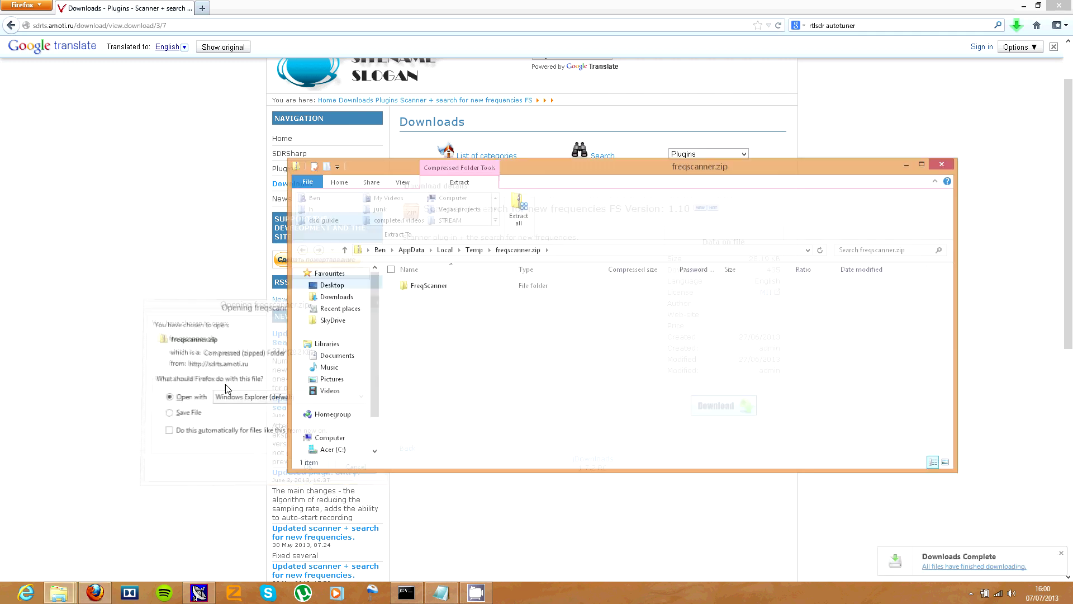
left_click(512, 218)
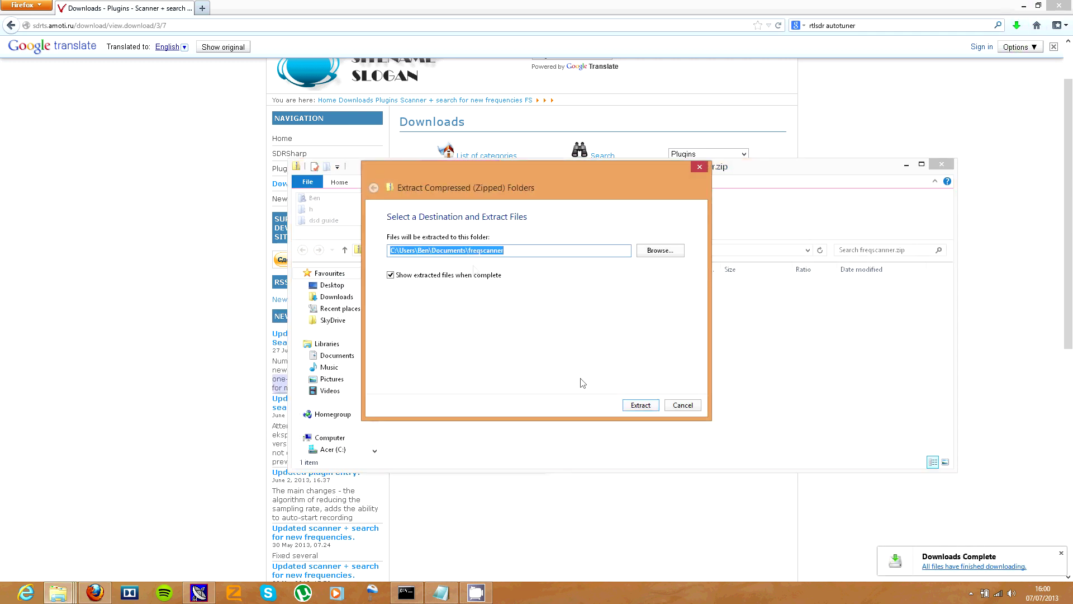
left_click(641, 405)
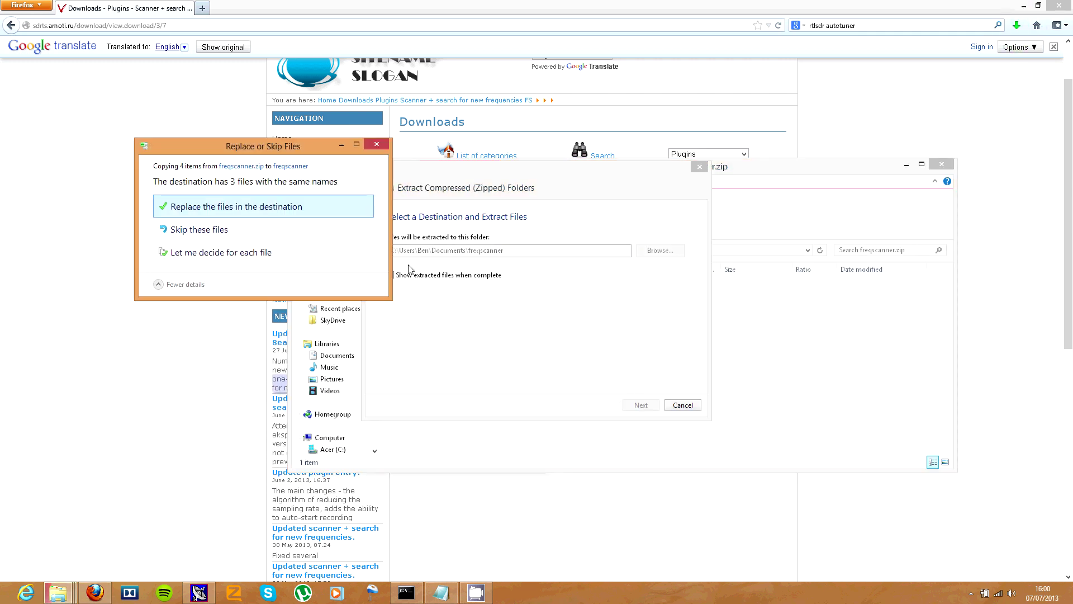
left_click(377, 146)
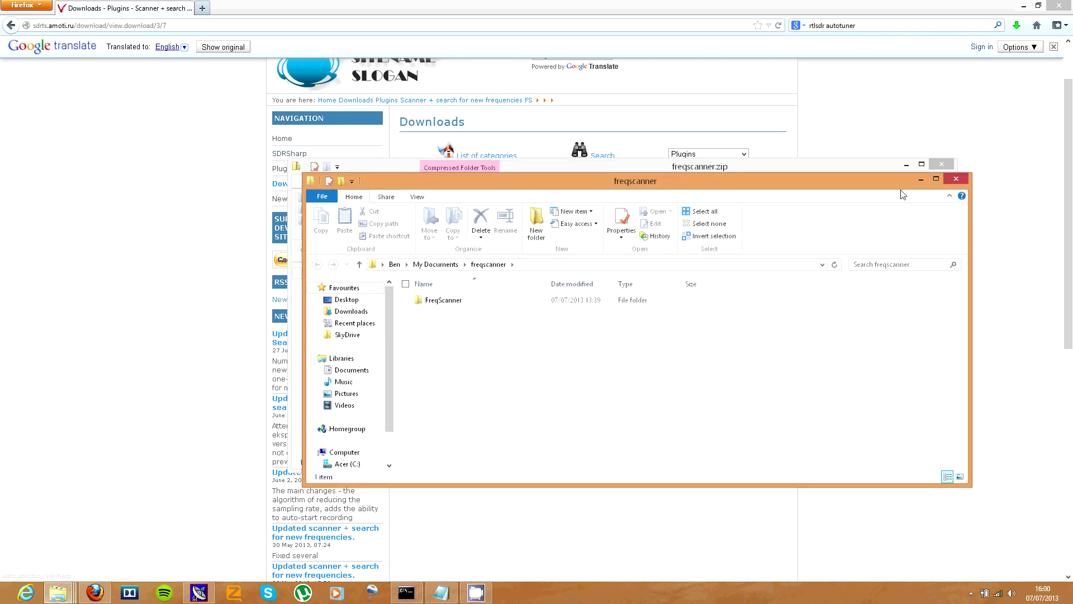
left_click(941, 163)
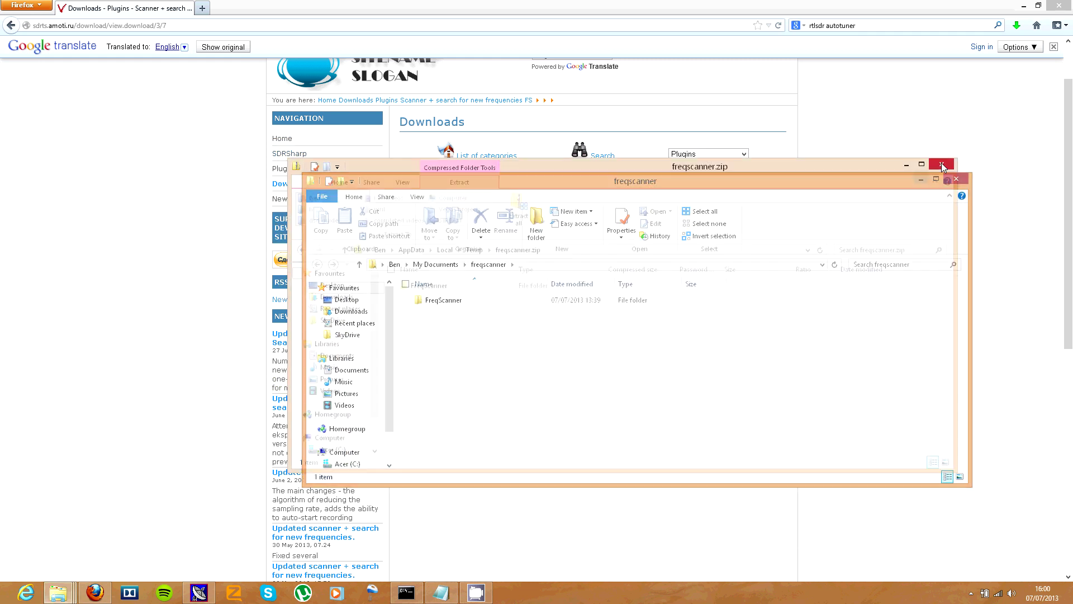
Step: Copy SDRSharp.FrequencyScanner.dll from the extracted FreqScanner folder
double_click(500, 306)
double_click(492, 189)
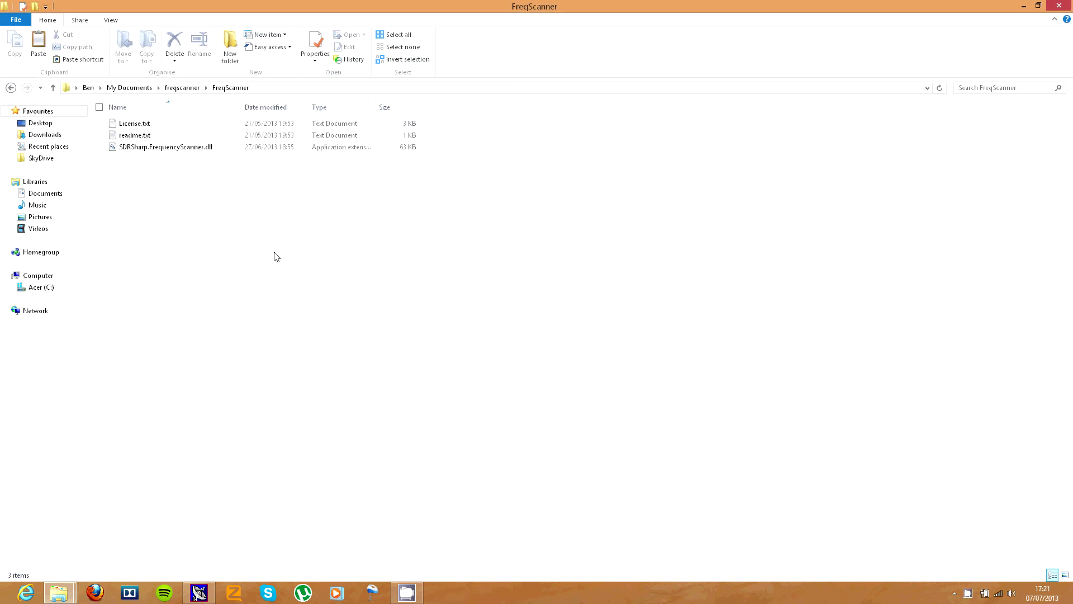
right_click(204, 153)
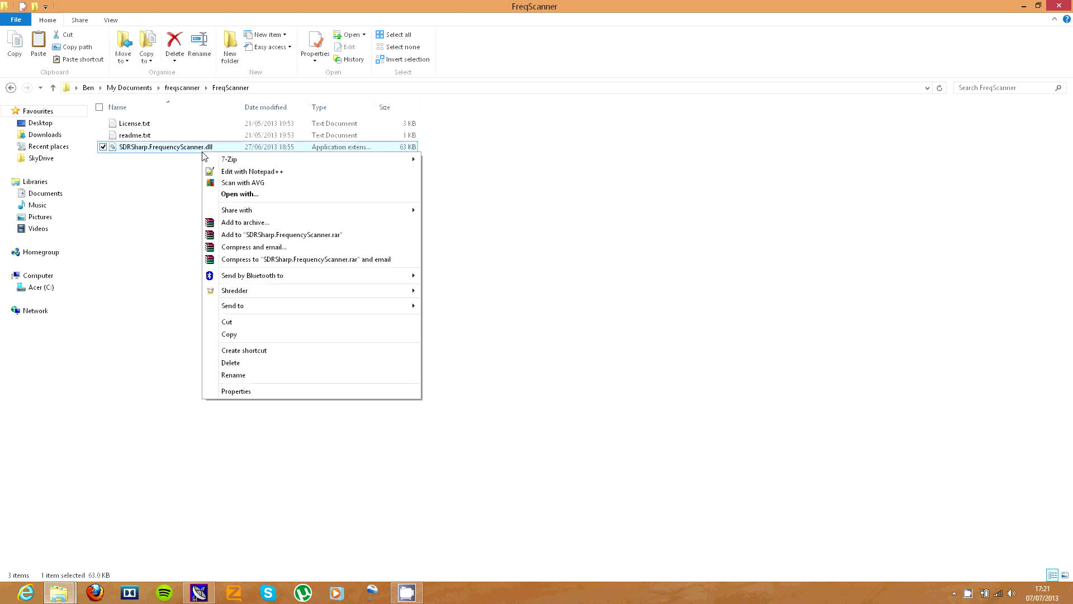
left_click(304, 334)
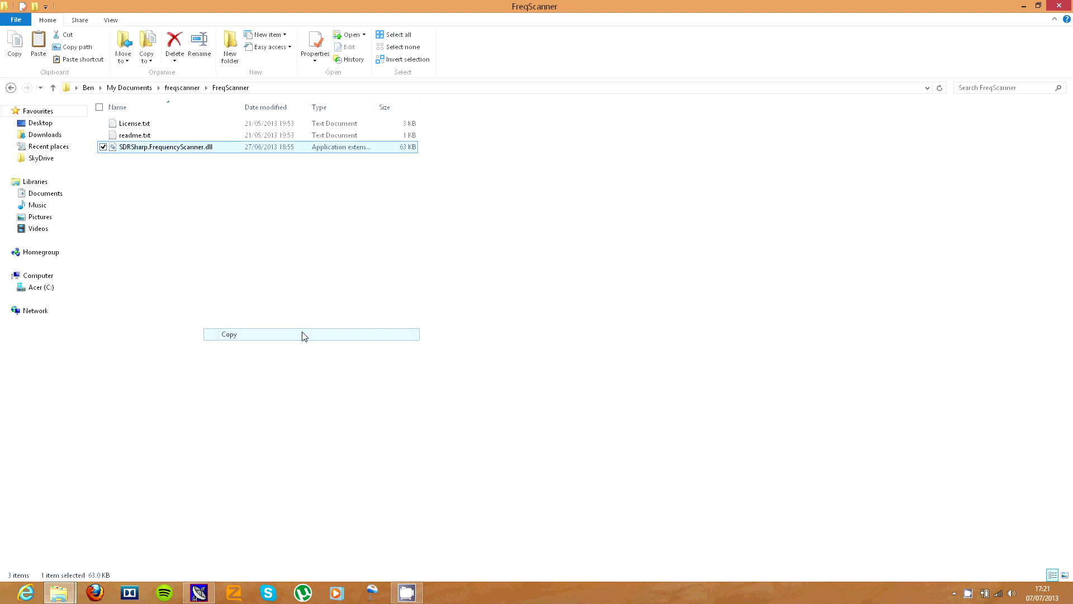
Step: Paste the dll into the sdrsharp installation folder, then return to the FreqScanner folder
left_click(72, 594)
left_click(81, 545)
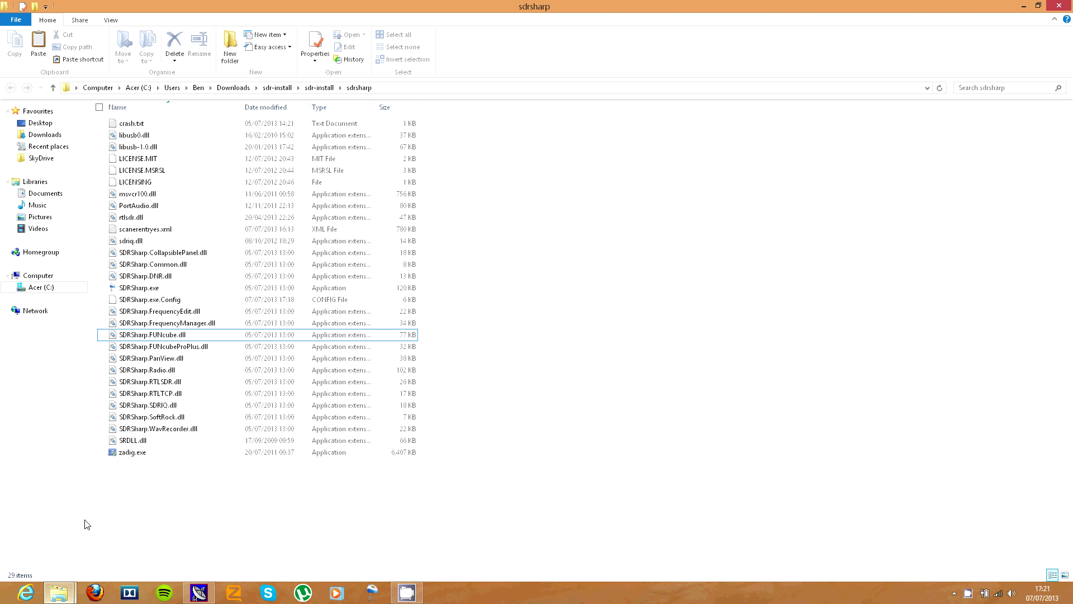
right_click(151, 511)
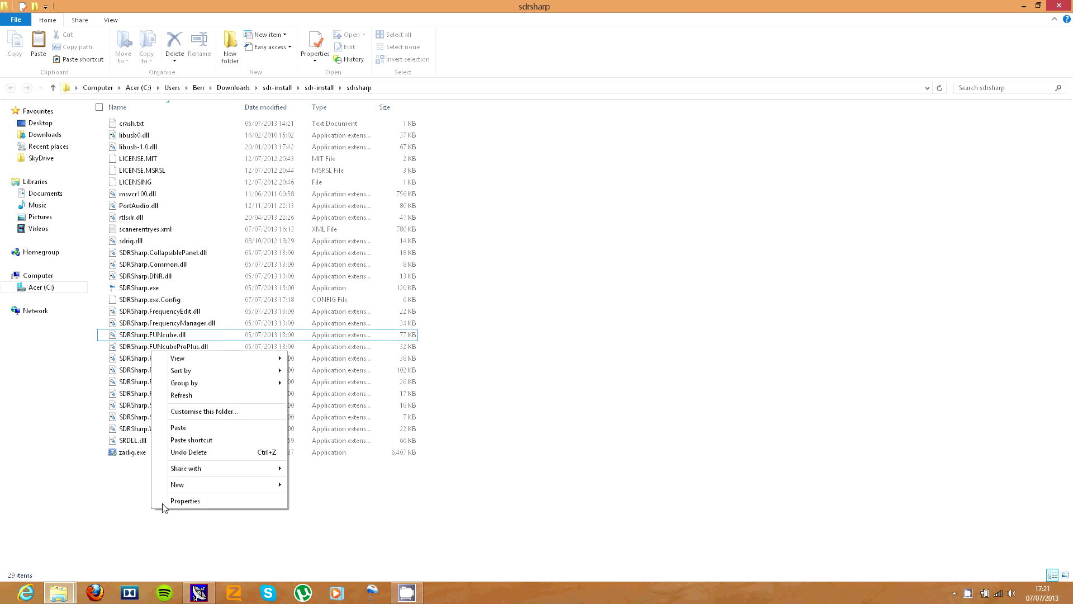
left_click(185, 431)
left_click(188, 484)
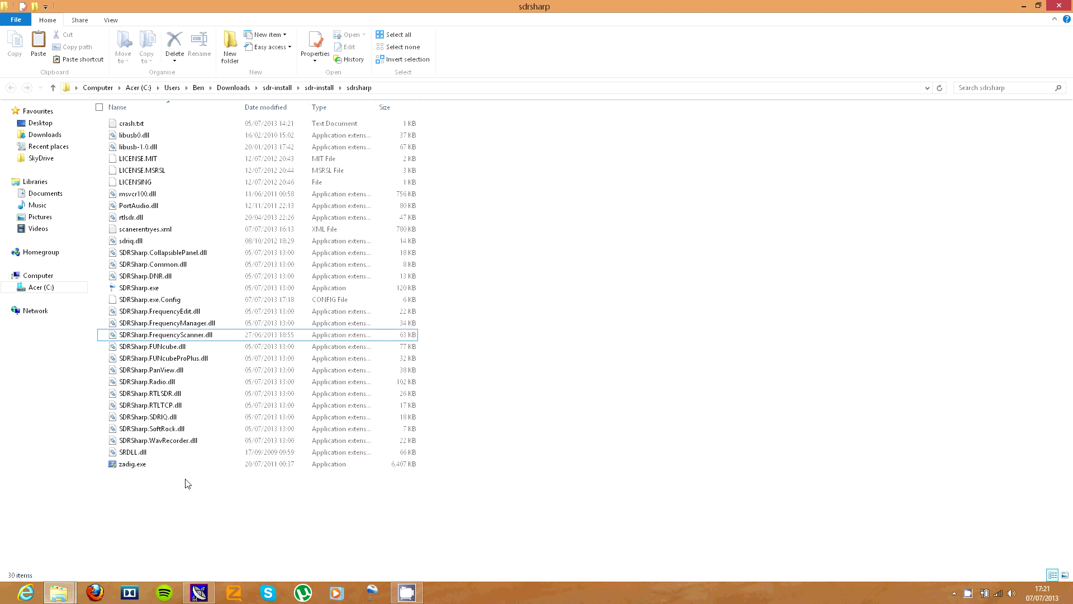
mouse_move(77, 582)
left_click(190, 528)
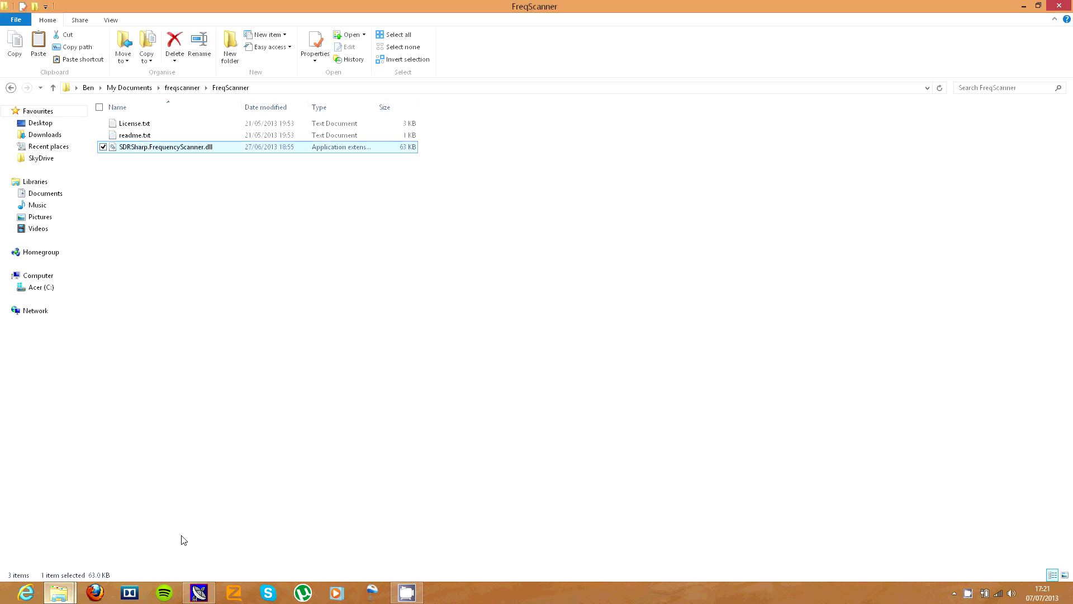
Step: Copy the <add key="Frequency Scanner" ... /> line from readme.txt
double_click(136, 136)
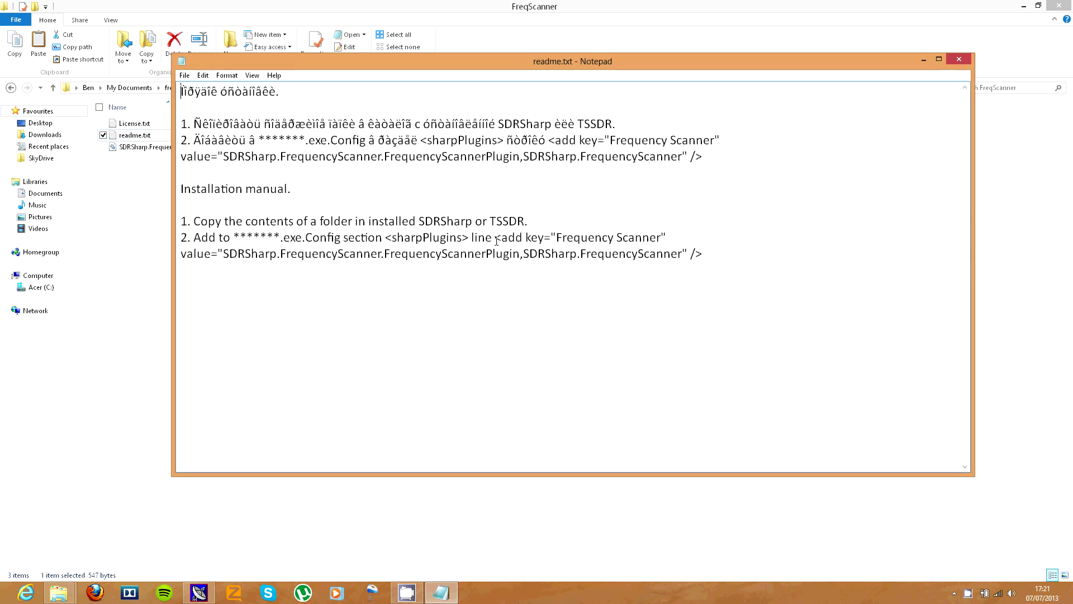
left_click_drag(495, 239, 722, 254)
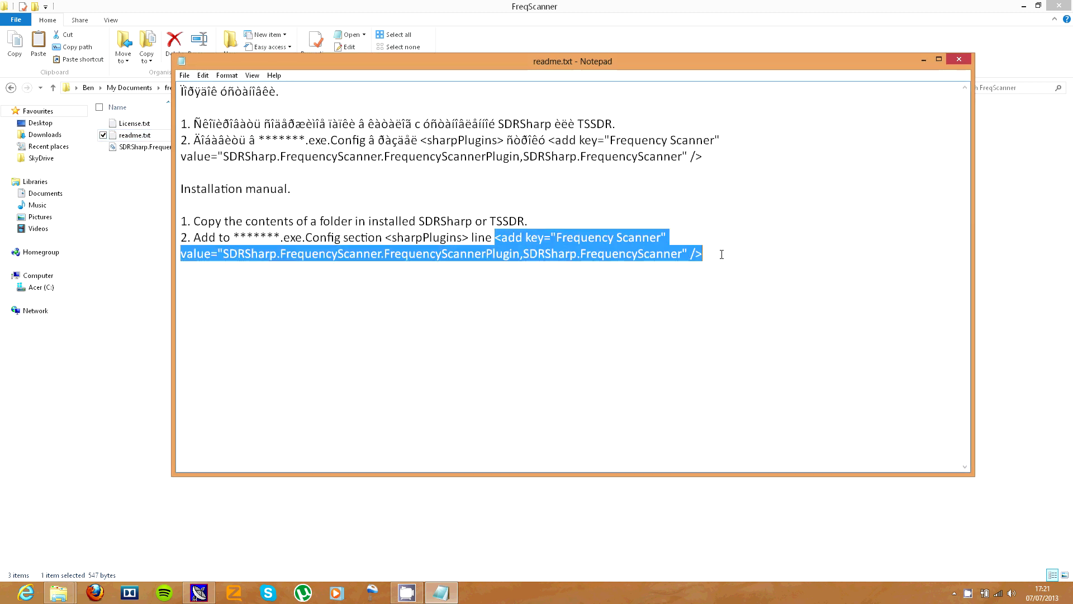
right_click(559, 243)
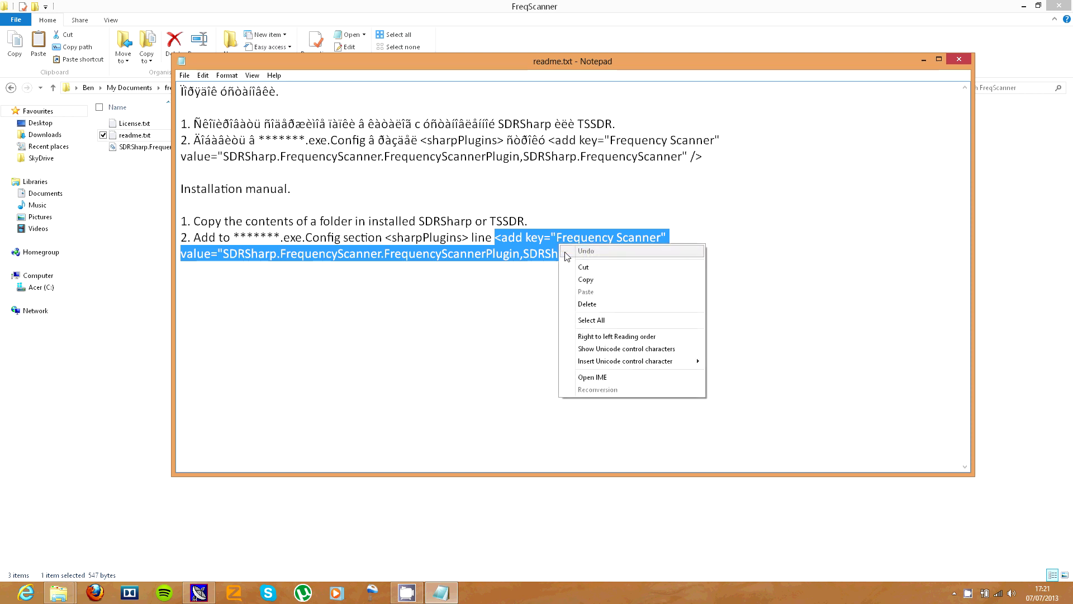
left_click(581, 280)
Step: Close readme.txt and edit SDRSharp.exe.Config from the sdrsharp folder with Notepad++
left_click(957, 58)
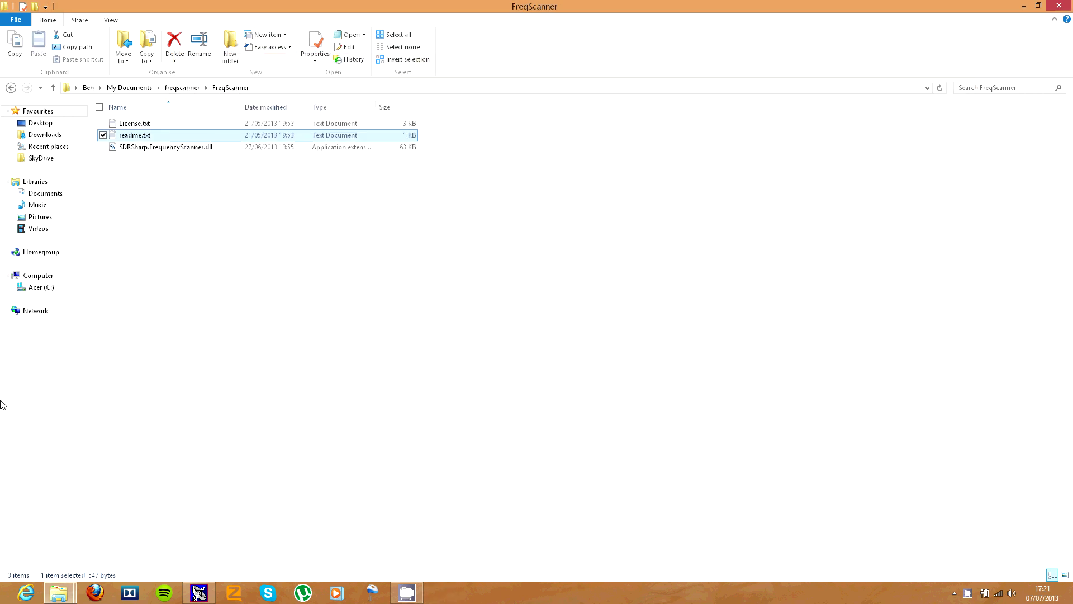
mouse_move(60, 594)
left_click(77, 555)
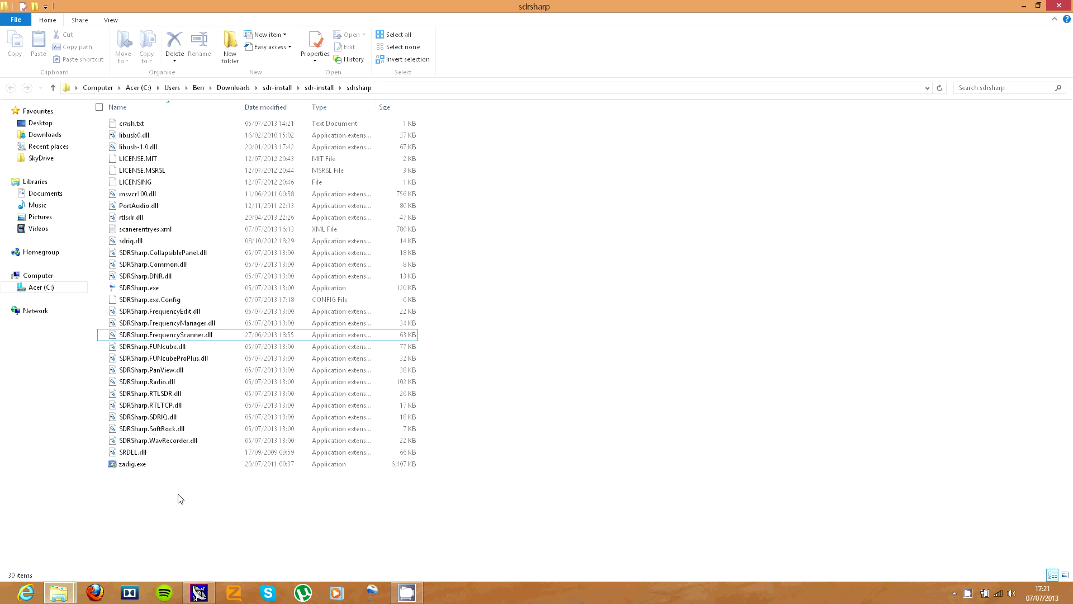
left_click(146, 301)
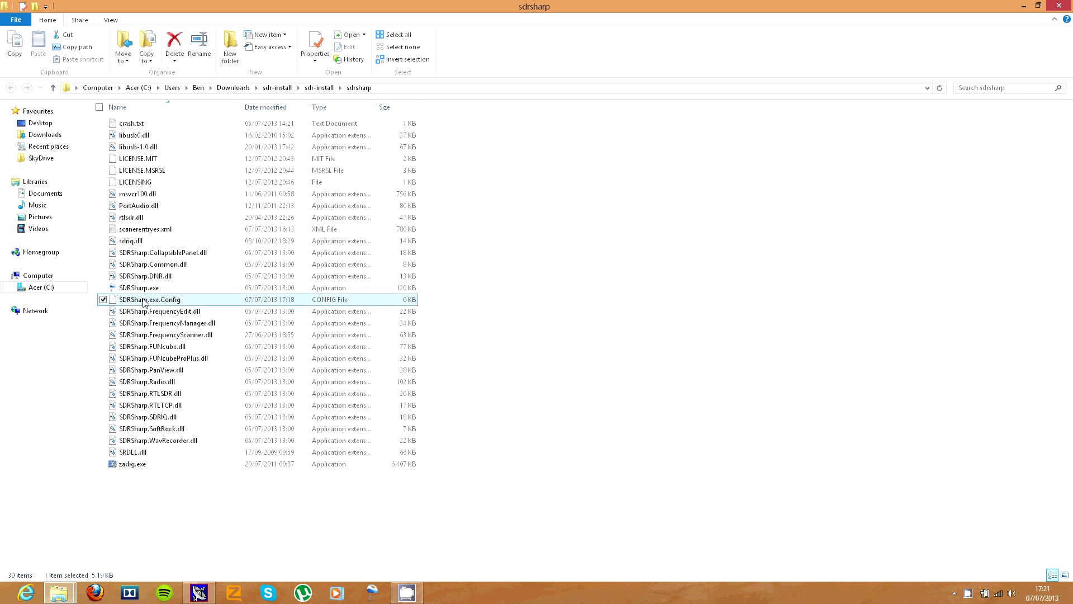
right_click(185, 303)
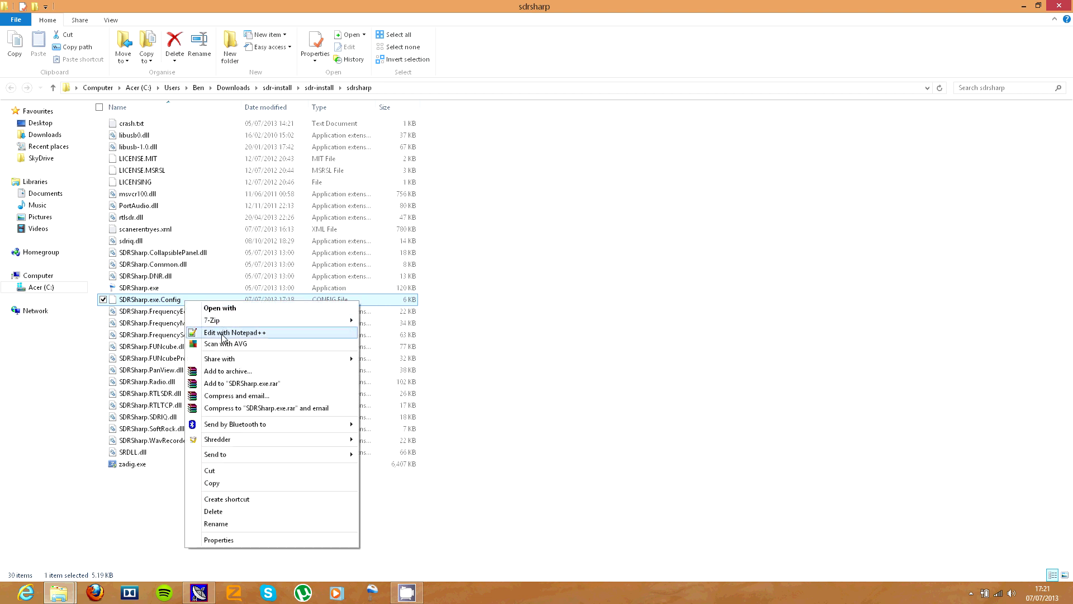
left_click(223, 333)
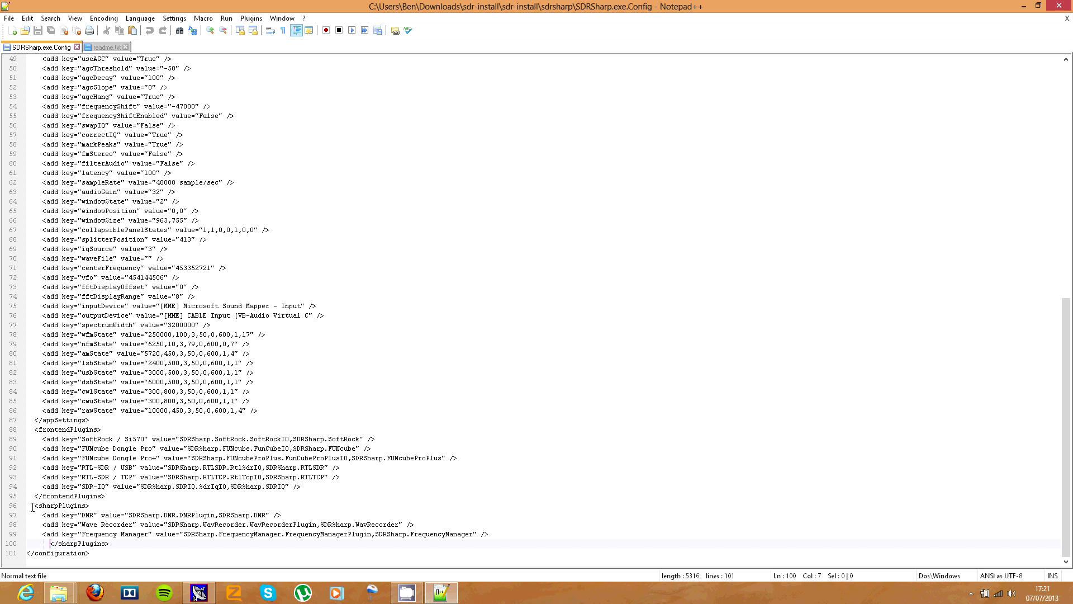
Step: Paste the Frequency Scanner line below the Frequency Manager entry, save, and close Notepad++
left_click_drag(34, 506, 115, 544)
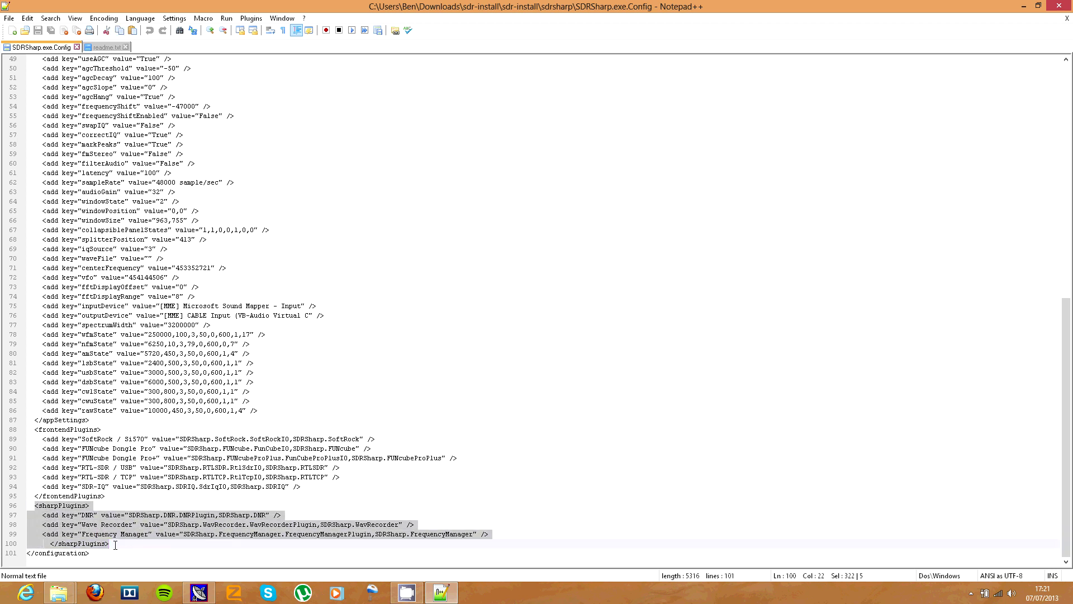
left_click(128, 548)
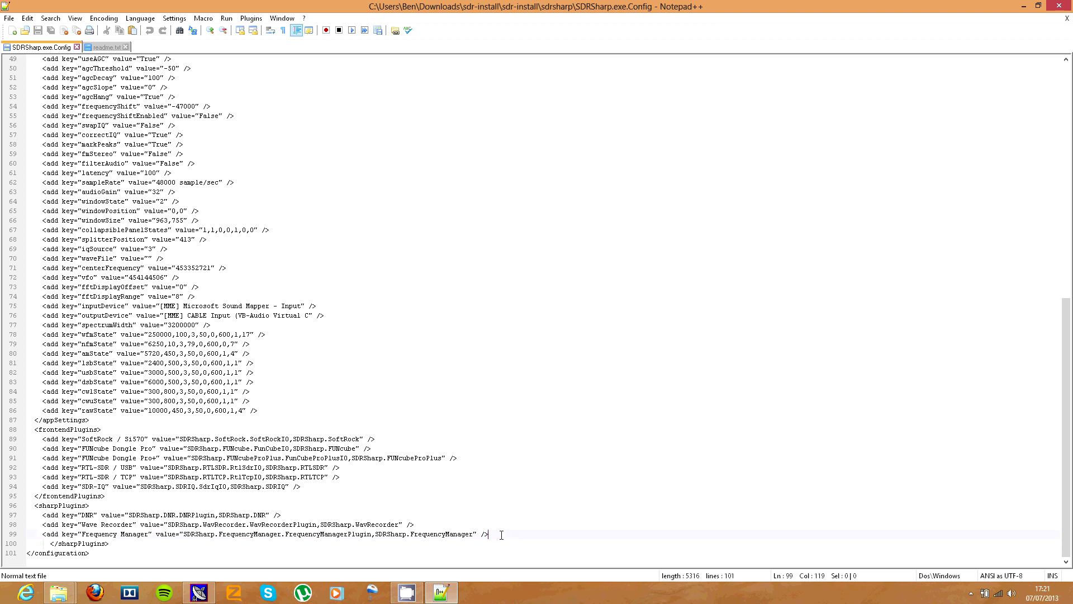
key("Return")
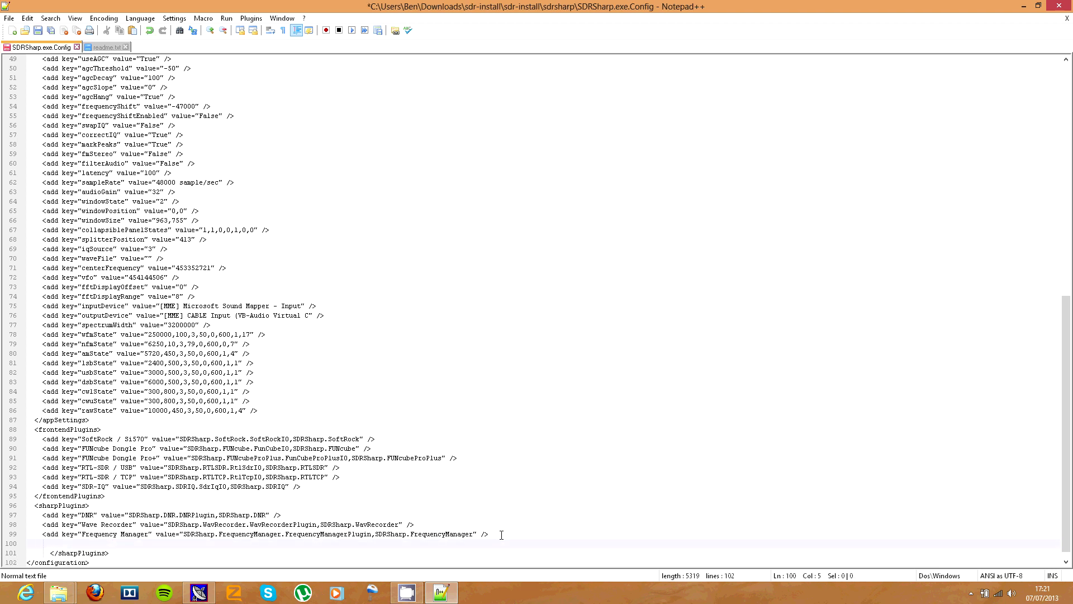
key("ctrl+v")
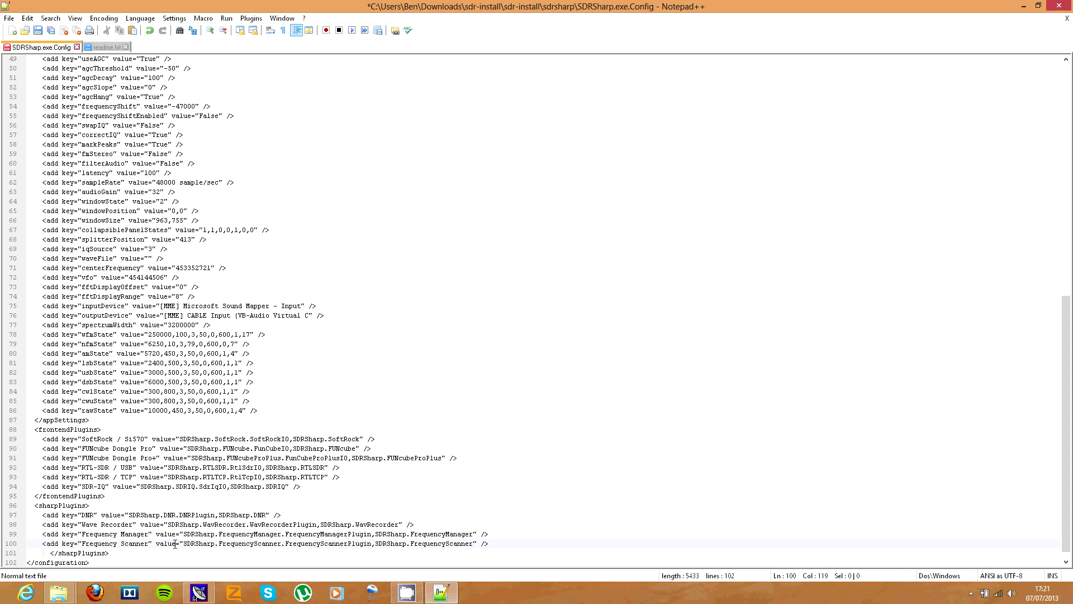
key("ctrl+s")
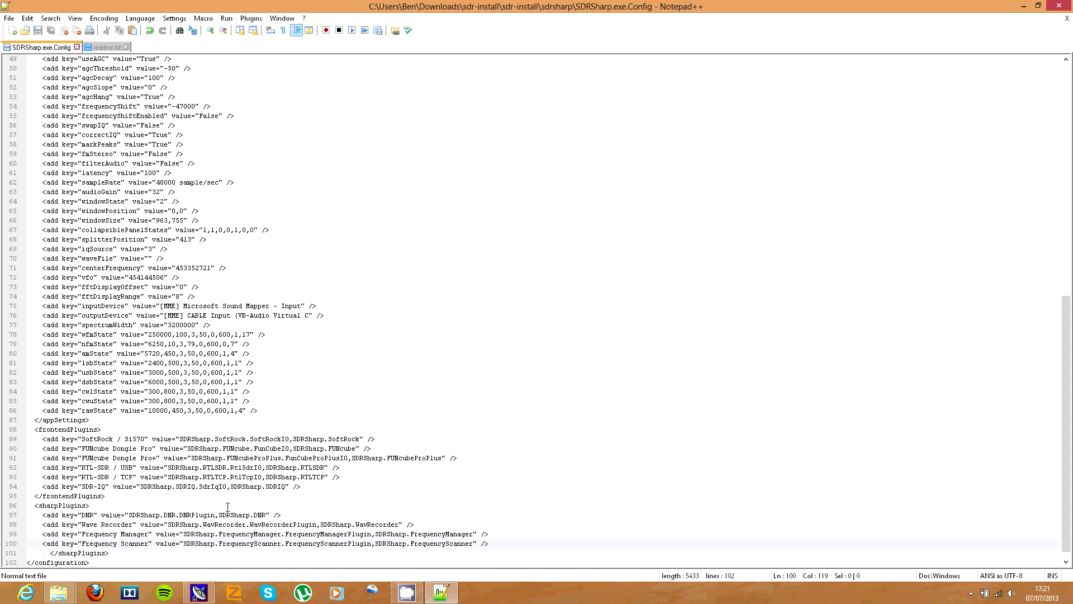
left_click(1060, 5)
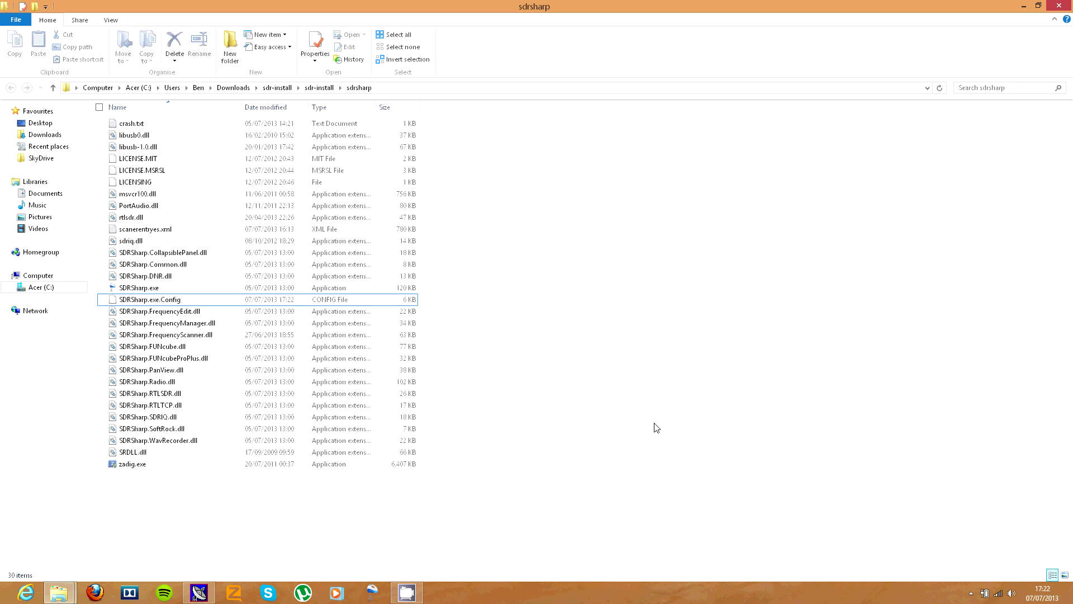
Step: Select SDRSharp.exe in the sdrsharp folder to start SDR#
left_click(212, 290)
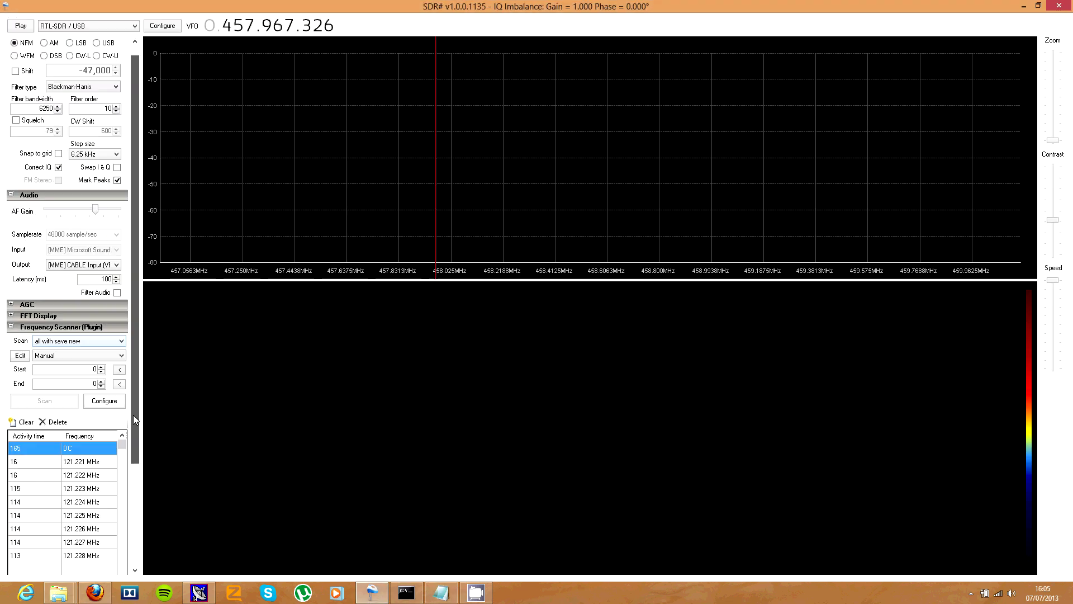
scroll(133, 415, "down", 5)
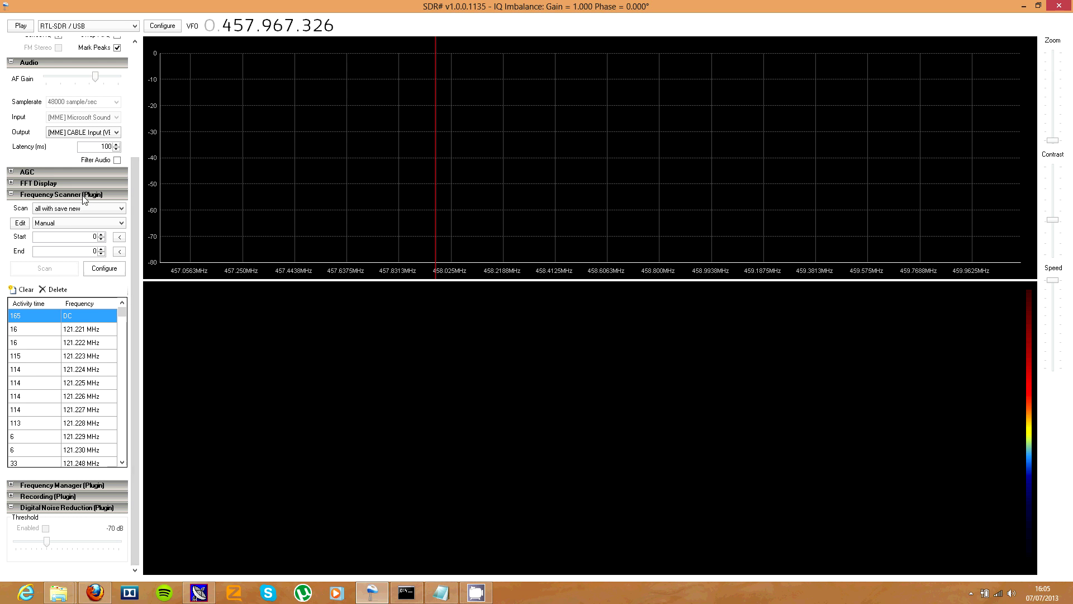
Step: Keep the Frequency Scanner range on Manual and start SDR# receiving with Play
left_click(44, 224)
left_click(55, 225)
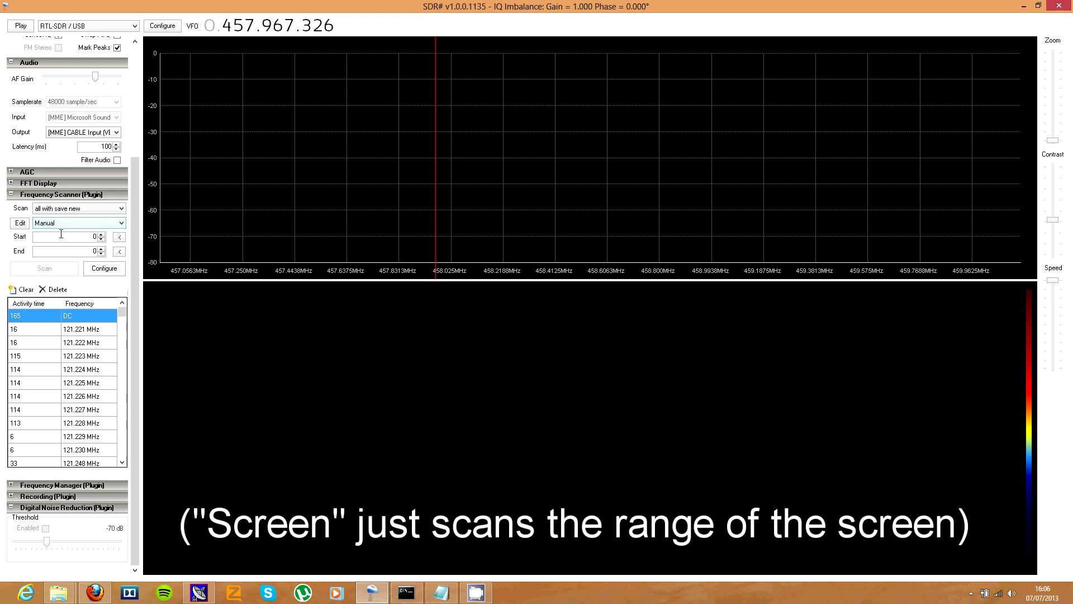
left_click(101, 238)
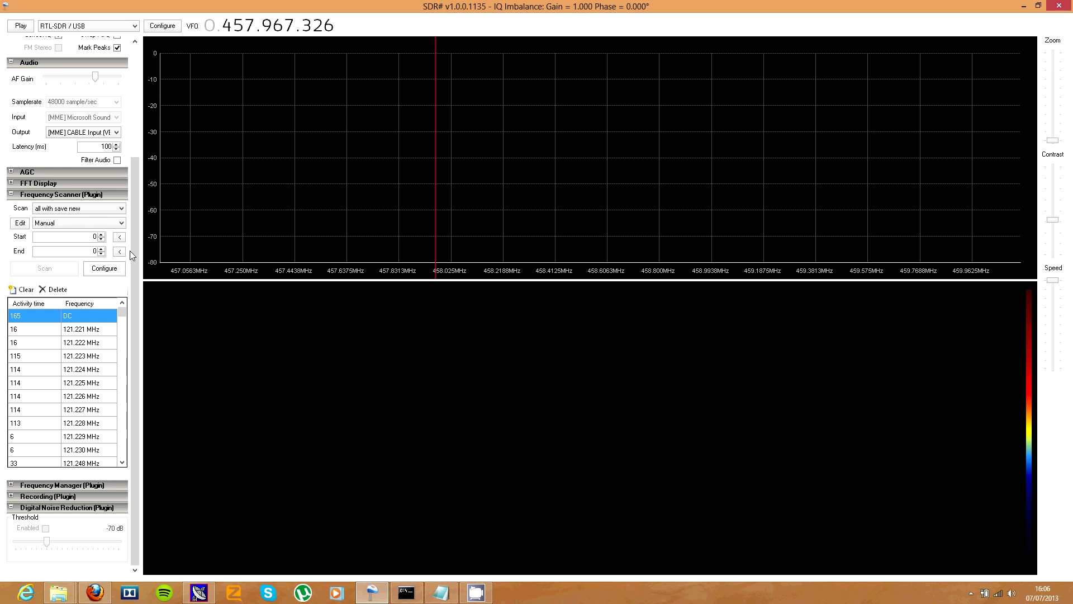
left_click(15, 27)
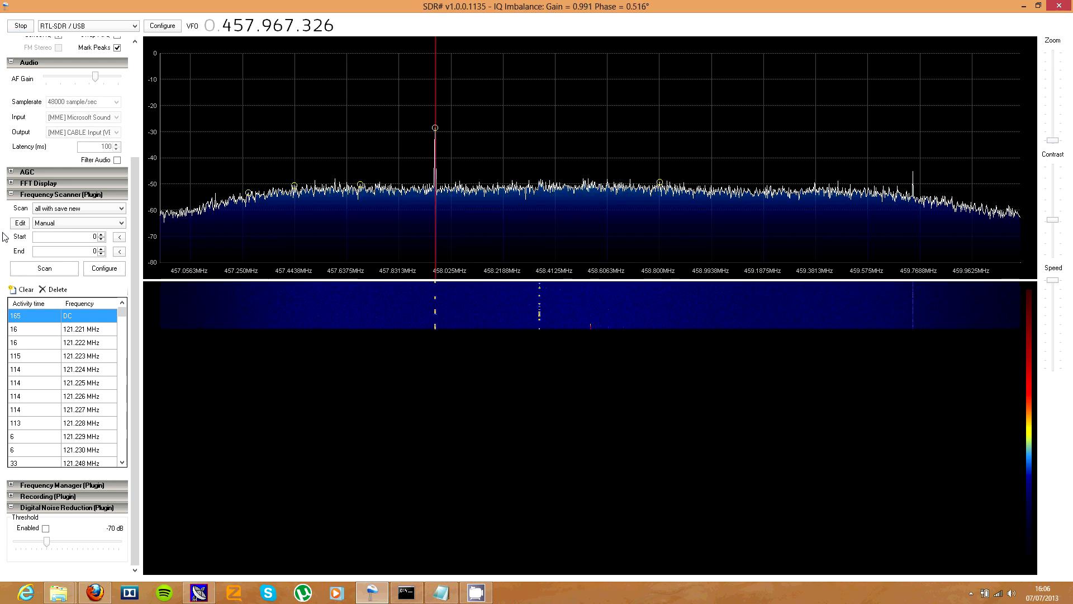
Step: Enter 440000000 in the scanner's Start field and 460000000 in its End field
double_click(94, 236)
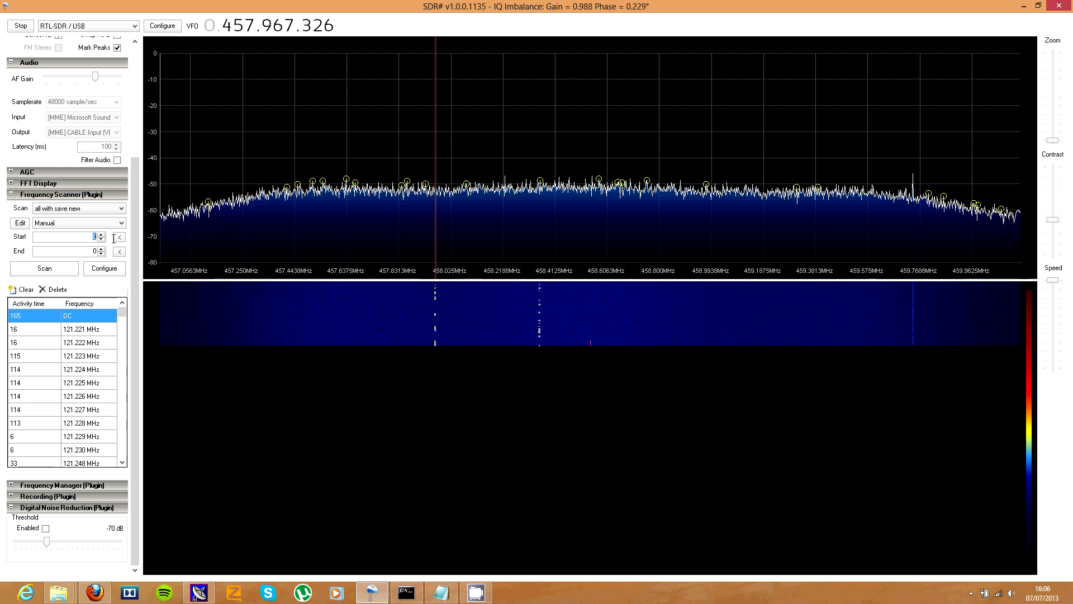
type("44")
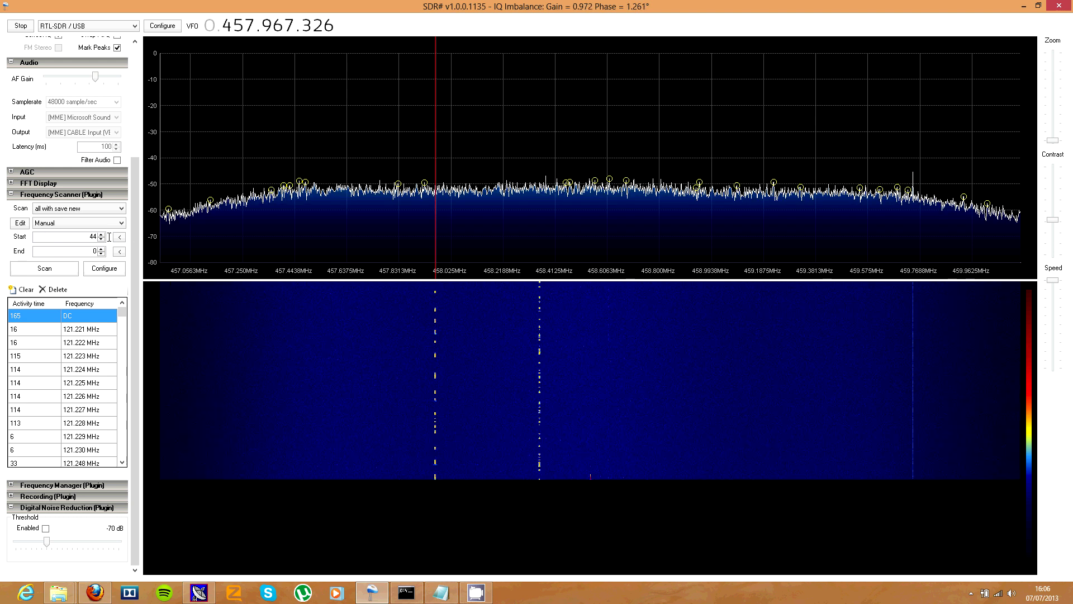
type("0000")
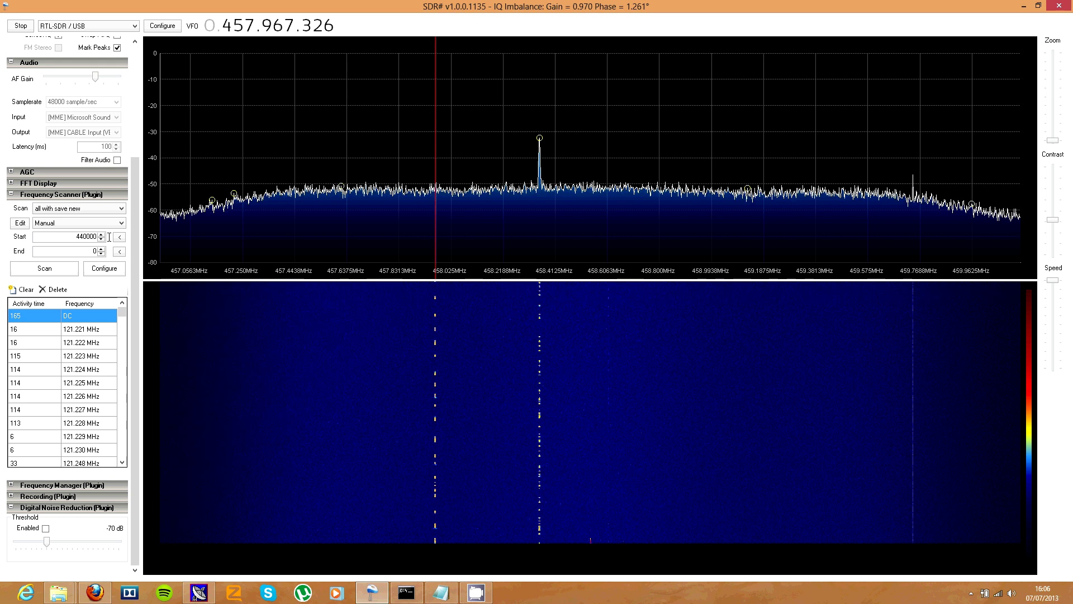
type("000")
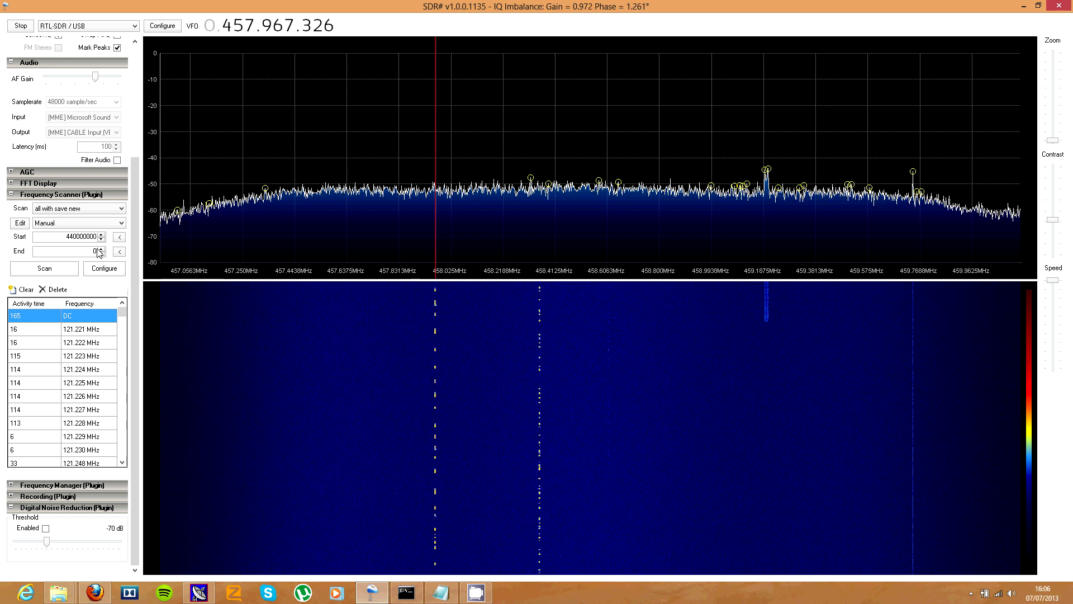
double_click(96, 251)
type("4")
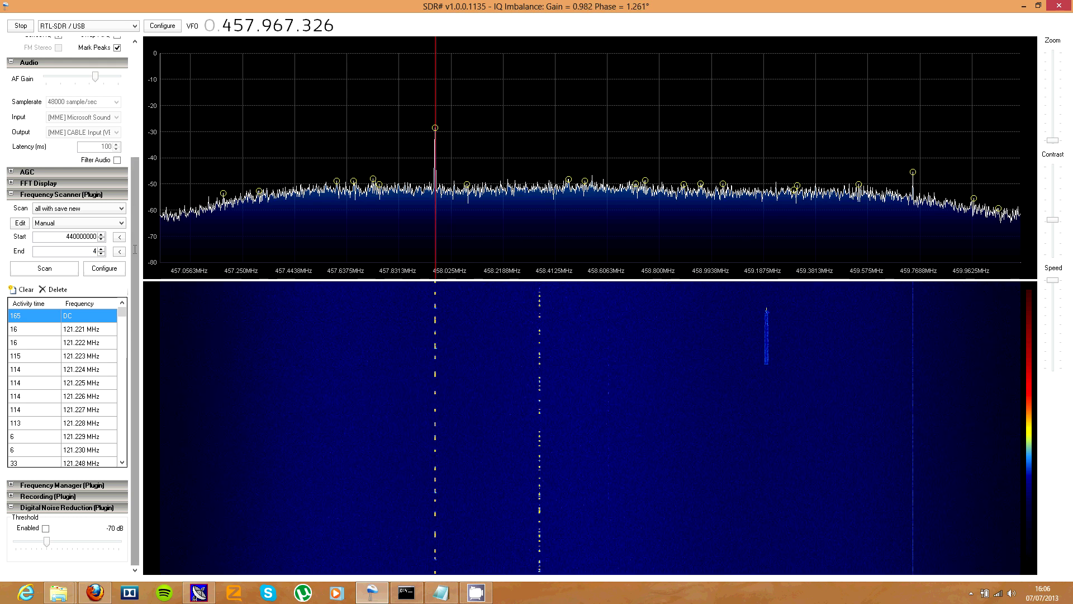
type("600000")
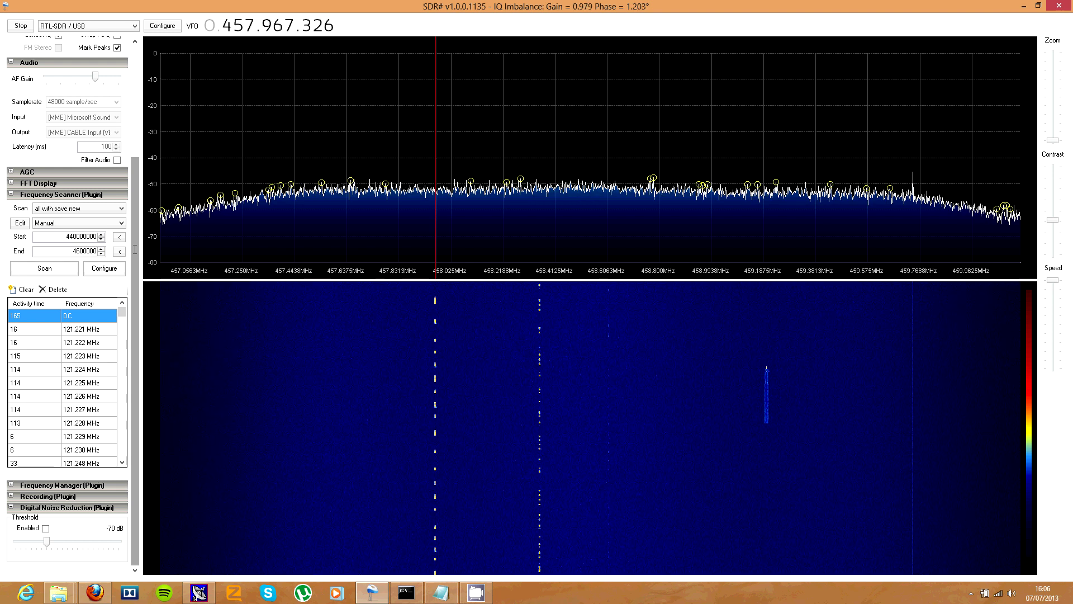
type("00")
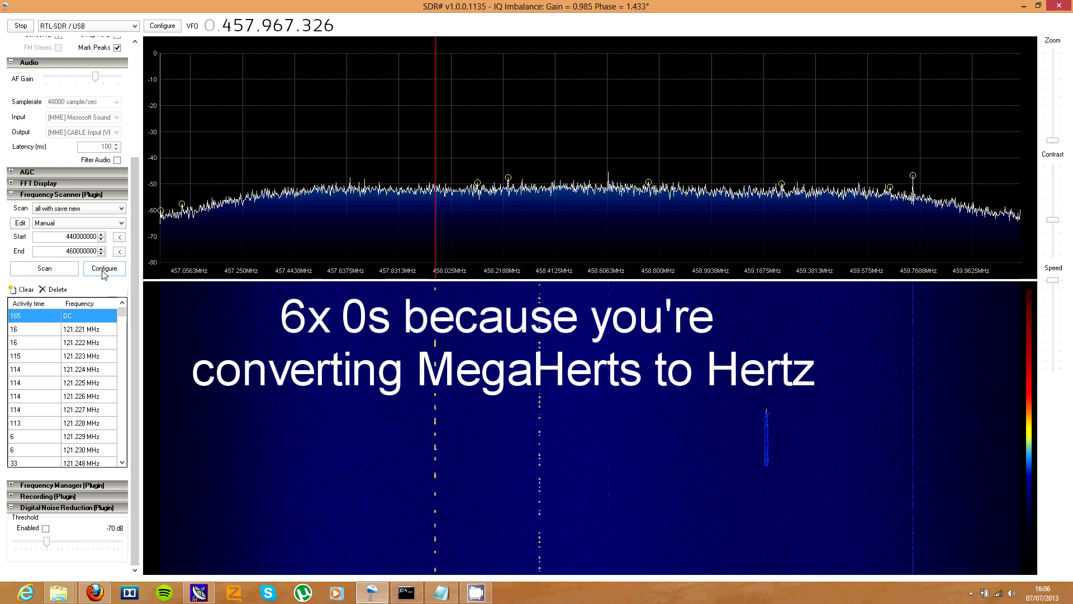
Step: Start the Scan over 440–460 MHz and move the scanner window to the left
left_click(50, 269)
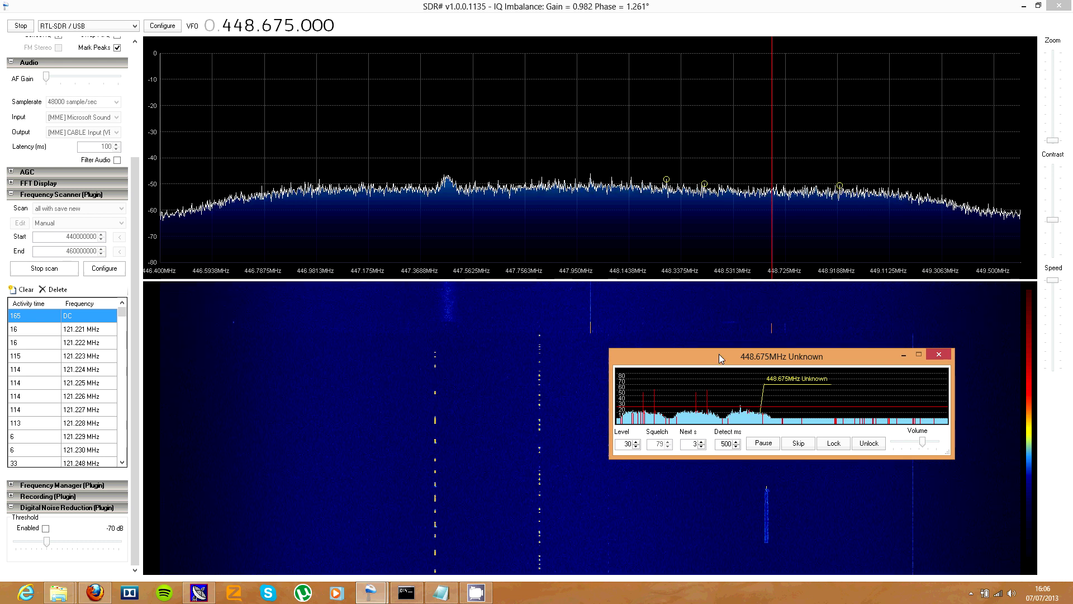
left_click_drag(721, 359, 317, 356)
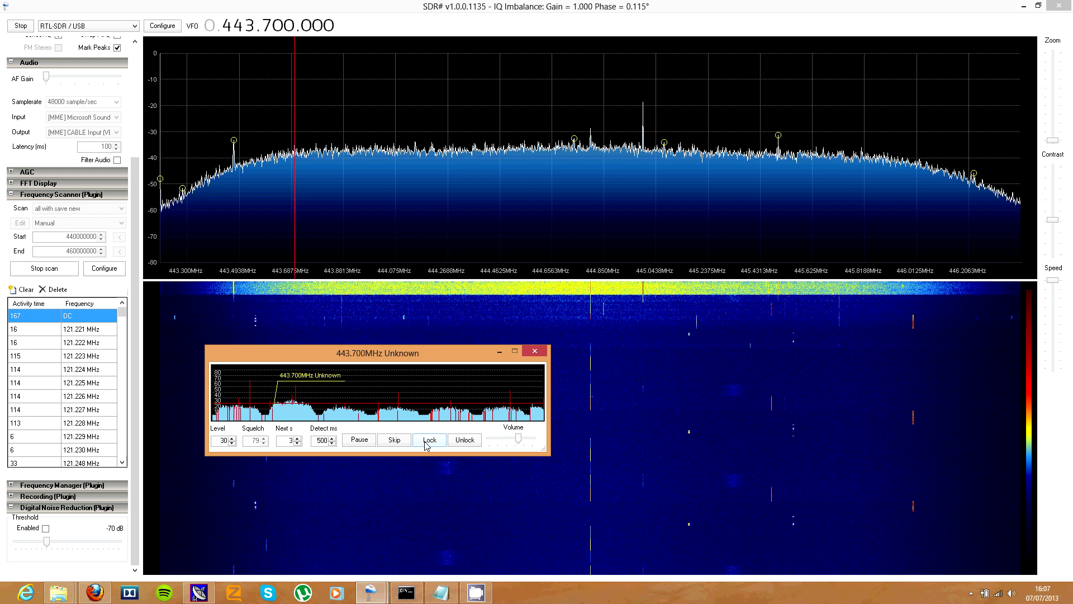
Step: Step the Frequency Scanner's Level spin box up from 30 to 41
left_click(234, 438)
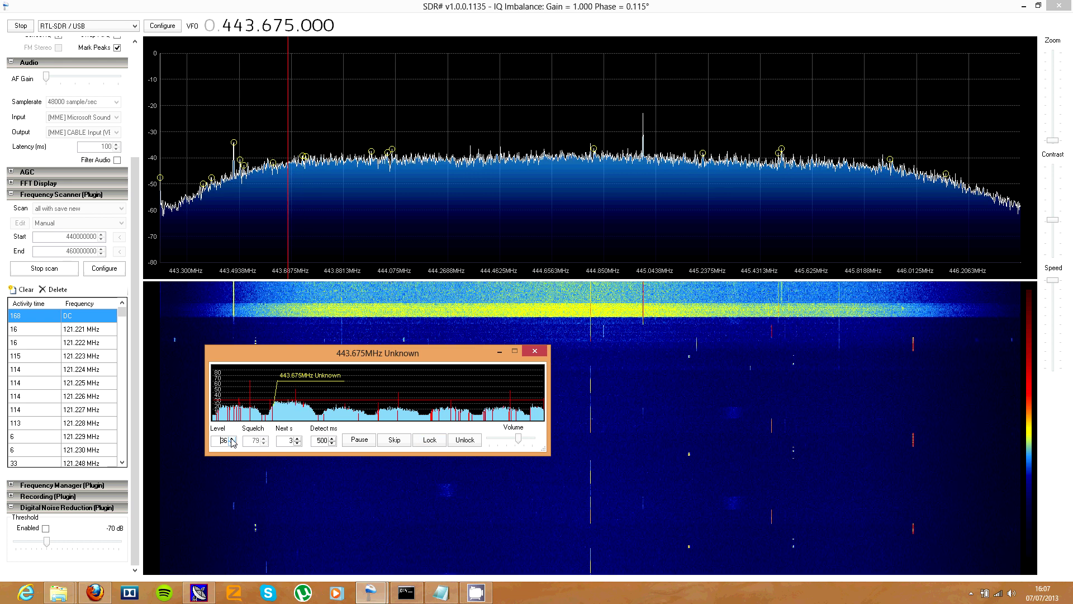
left_click(234, 439)
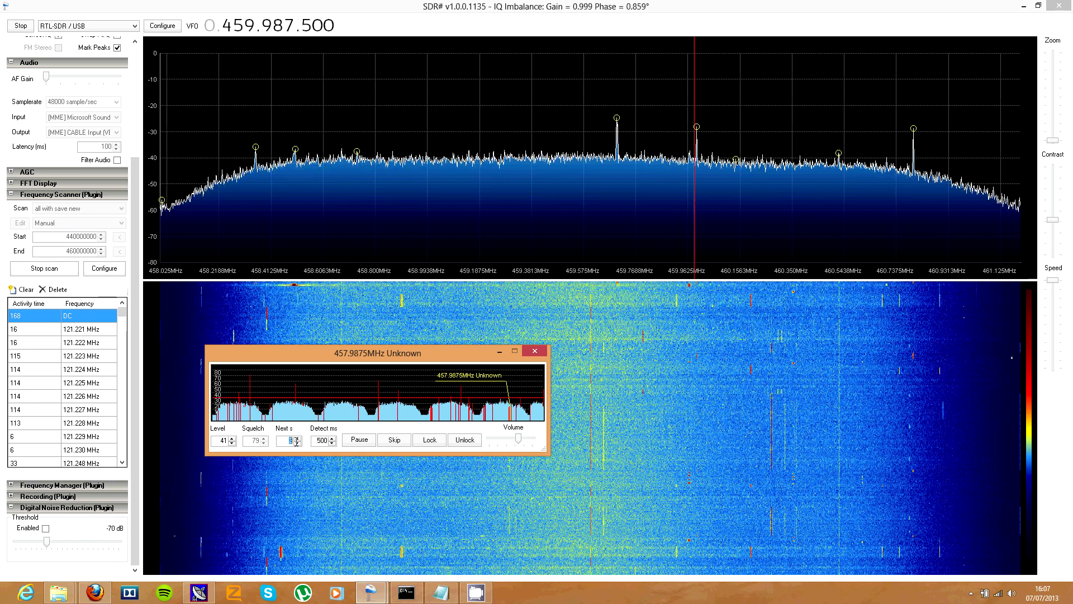
Step: Enter 3 in the scanner's Next s delay field
double_click(289, 440)
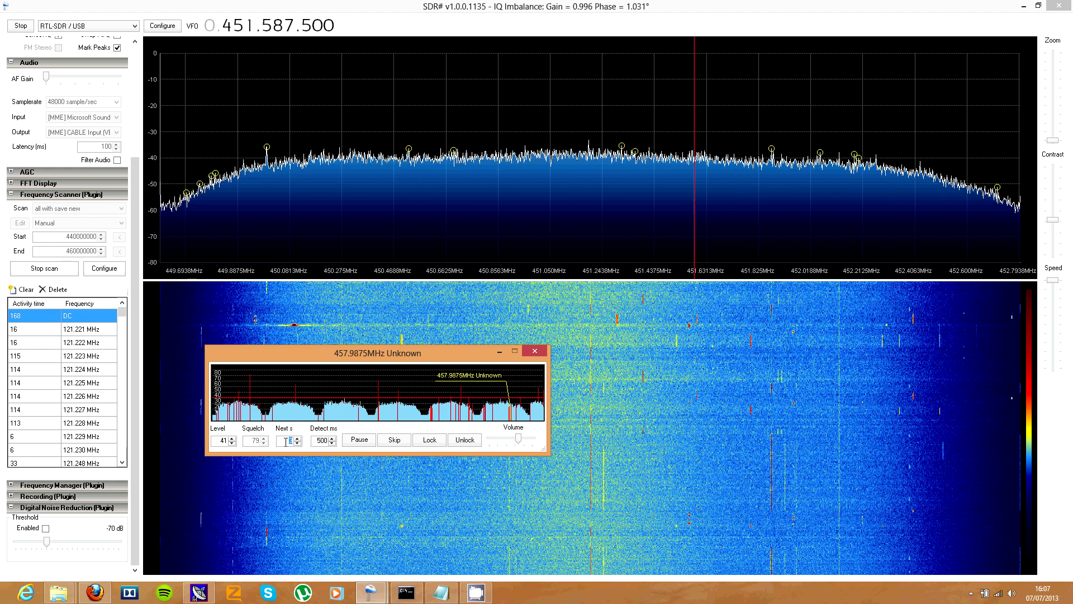
type("3")
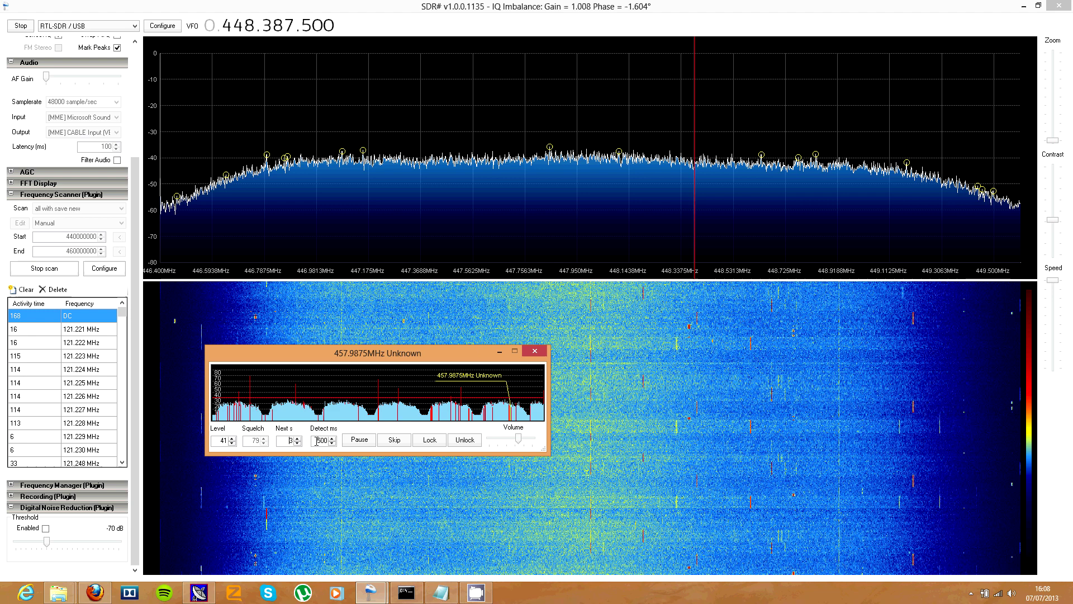
Step: Pause and resume the 440–460 MHz scan, skip the current frequency, and re-enter 3 for Next s
left_click(374, 442)
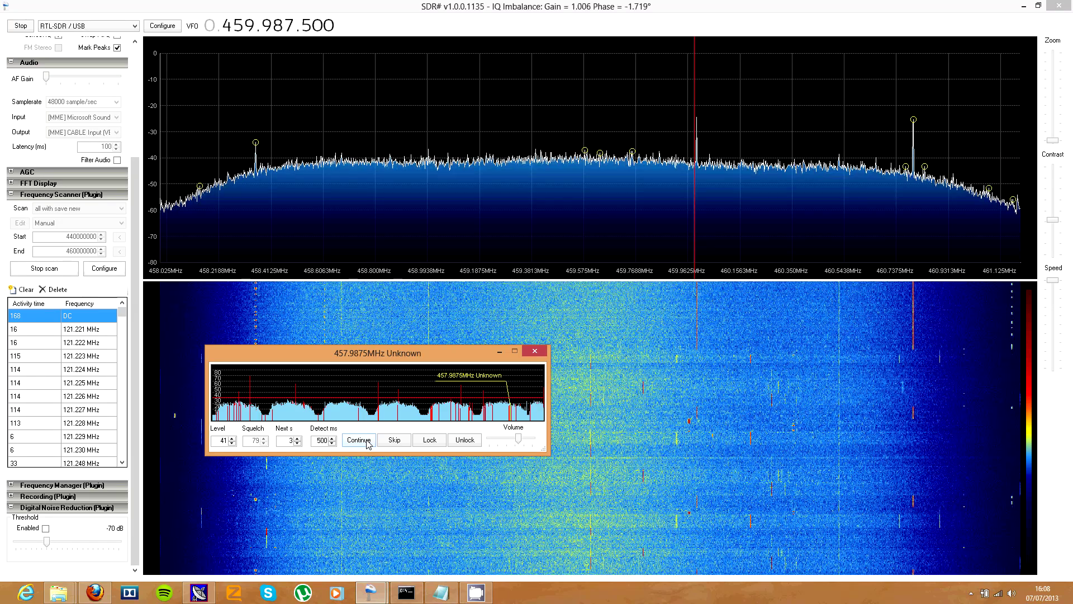
left_click(358, 440)
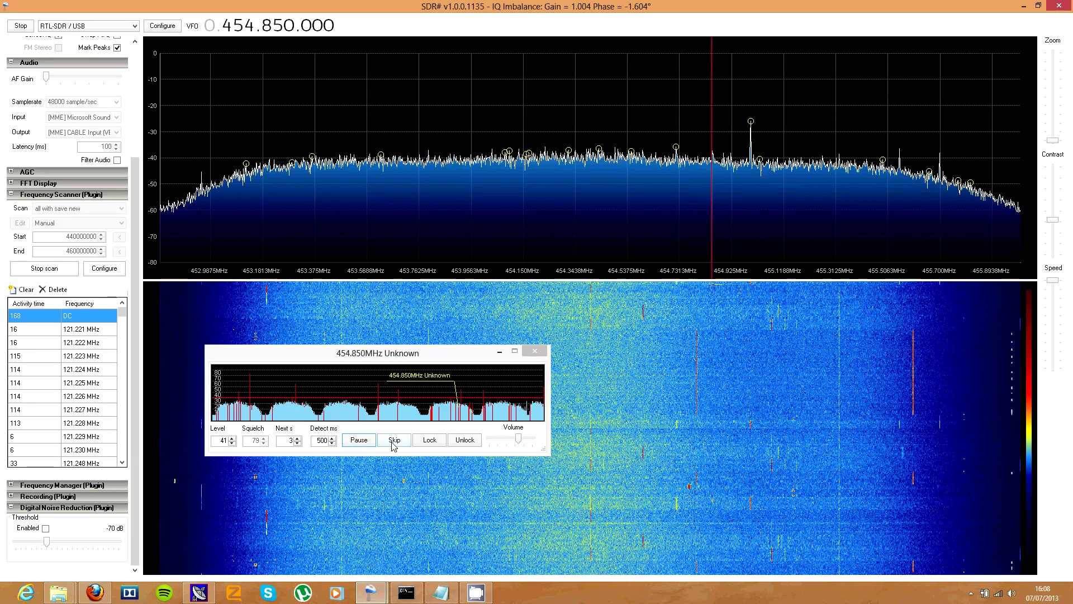
left_click(393, 442)
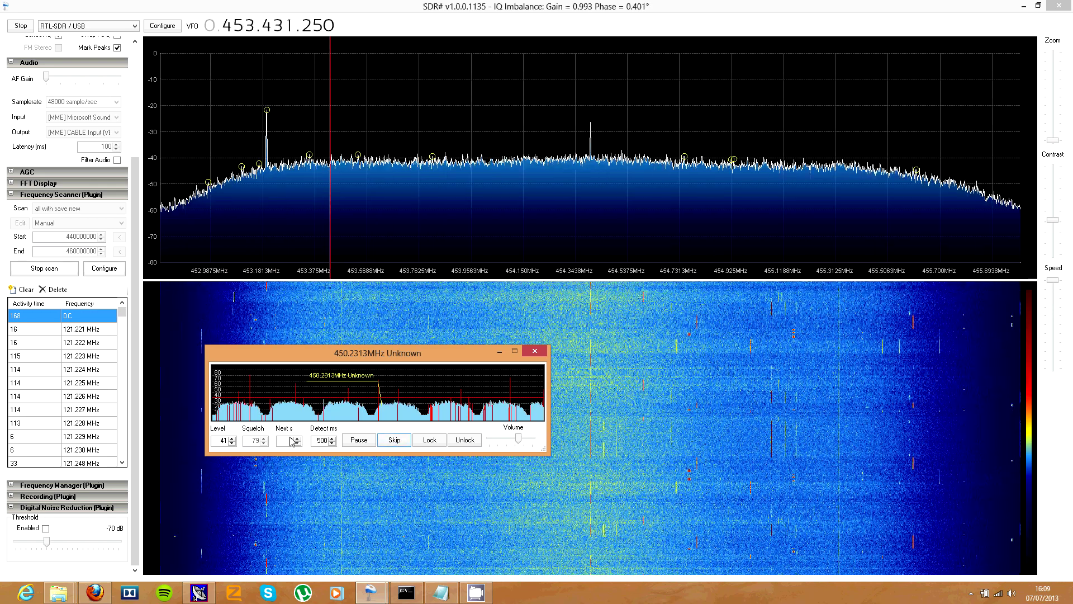
type("3")
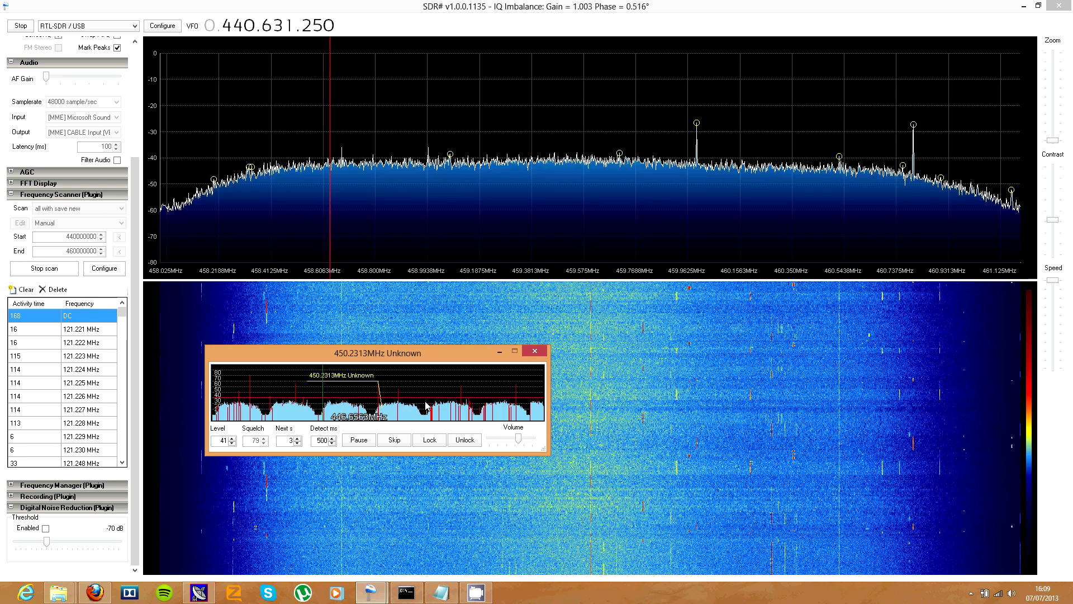
Step: Stop the scan and receiver, set the sample rate to 2.4 MSPS, then restart both
left_click(39, 269)
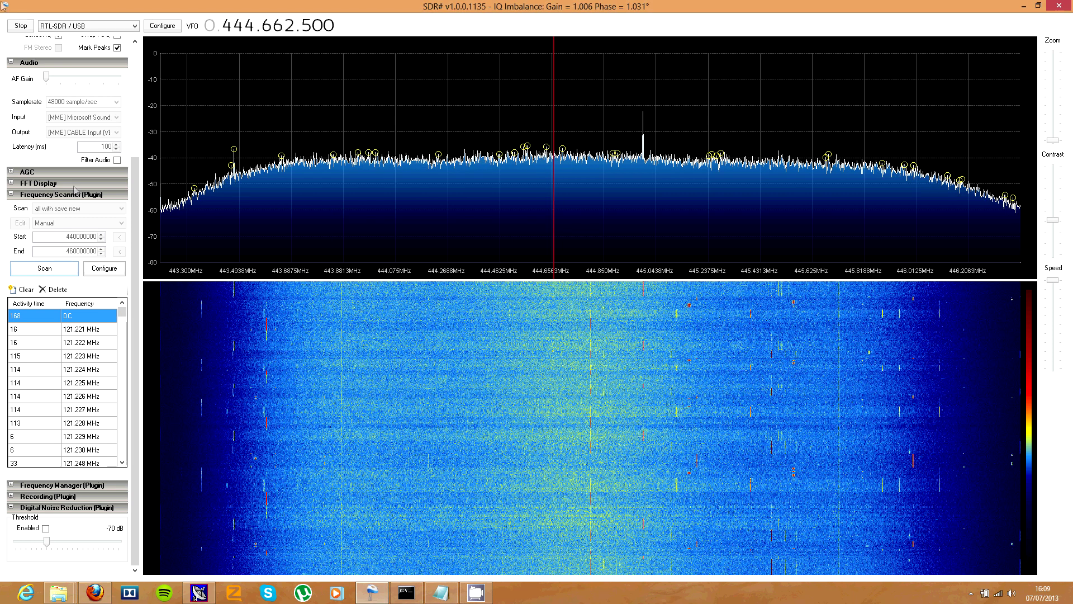
left_click(20, 26)
left_click(162, 25)
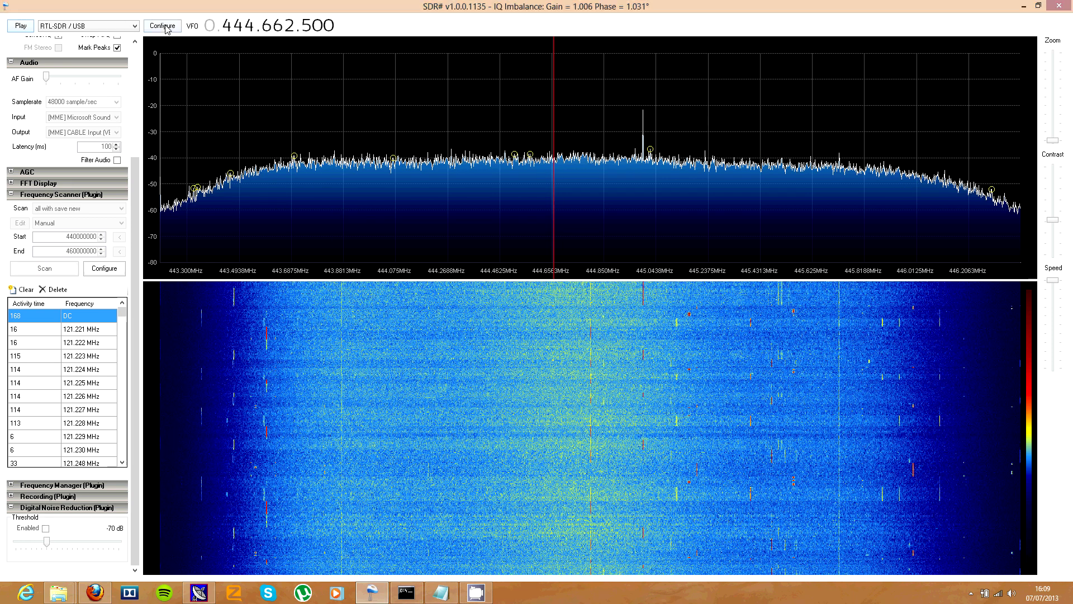
left_click(128, 117)
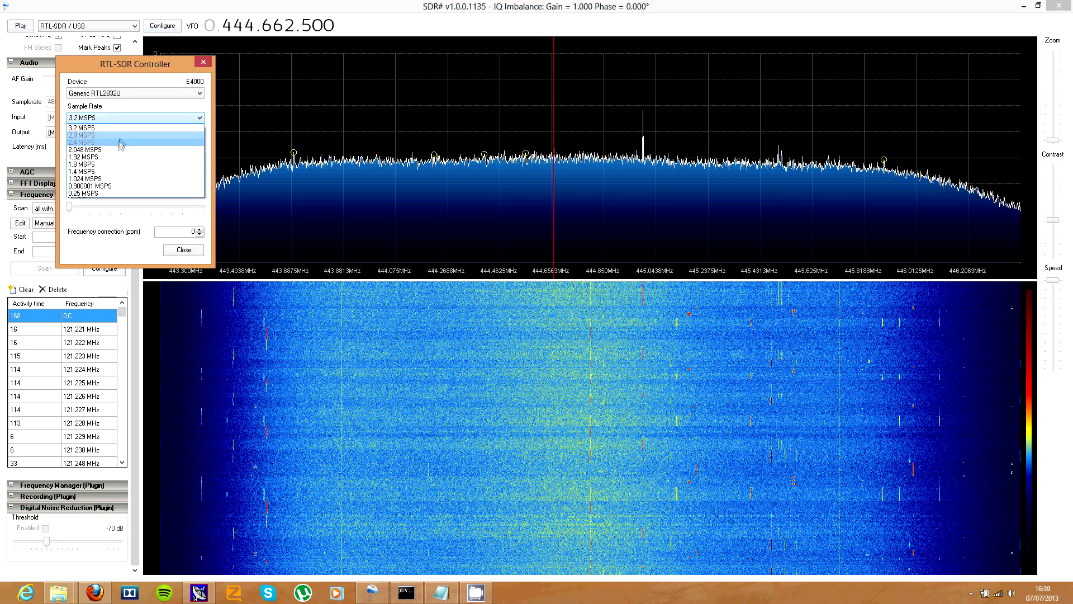
left_click(122, 142)
left_click(171, 253)
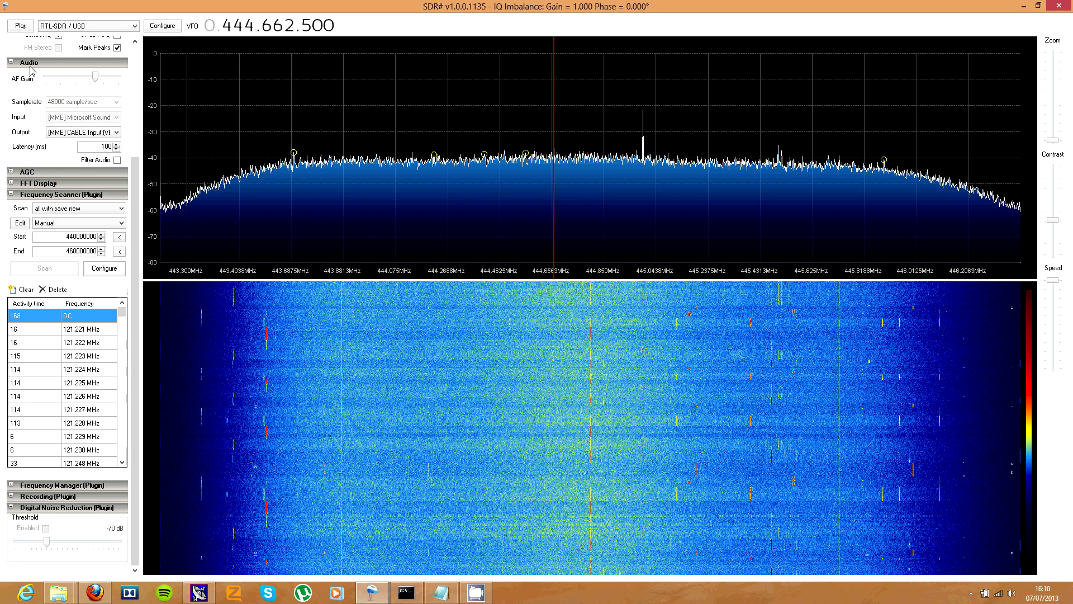
left_click(21, 26)
left_click(33, 273)
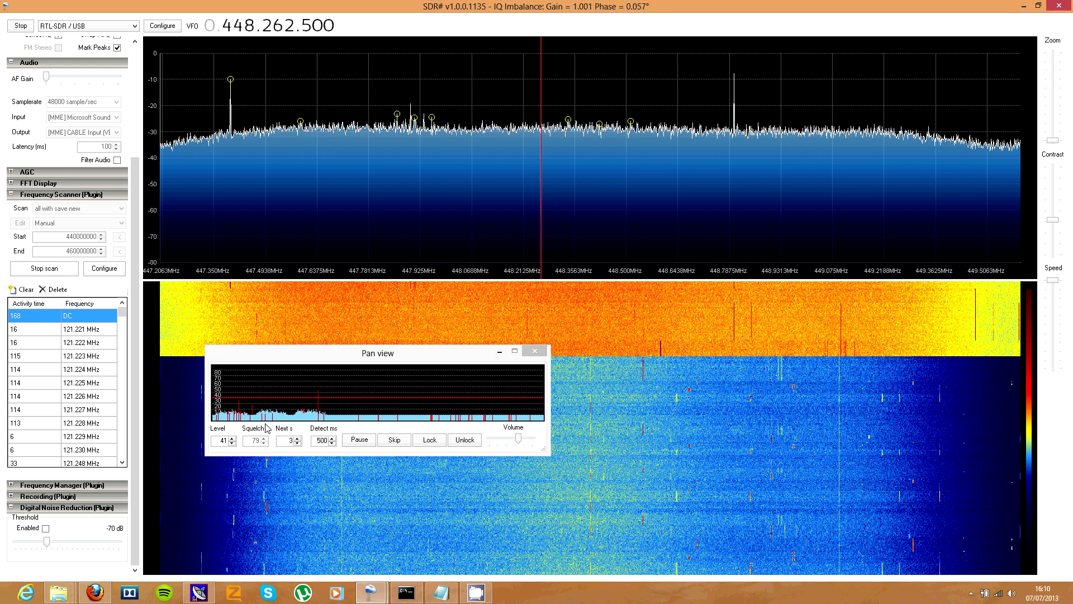
Step: Bring up the Pan view and scroll its Level spinner down from 41 to 27
left_click(291, 423)
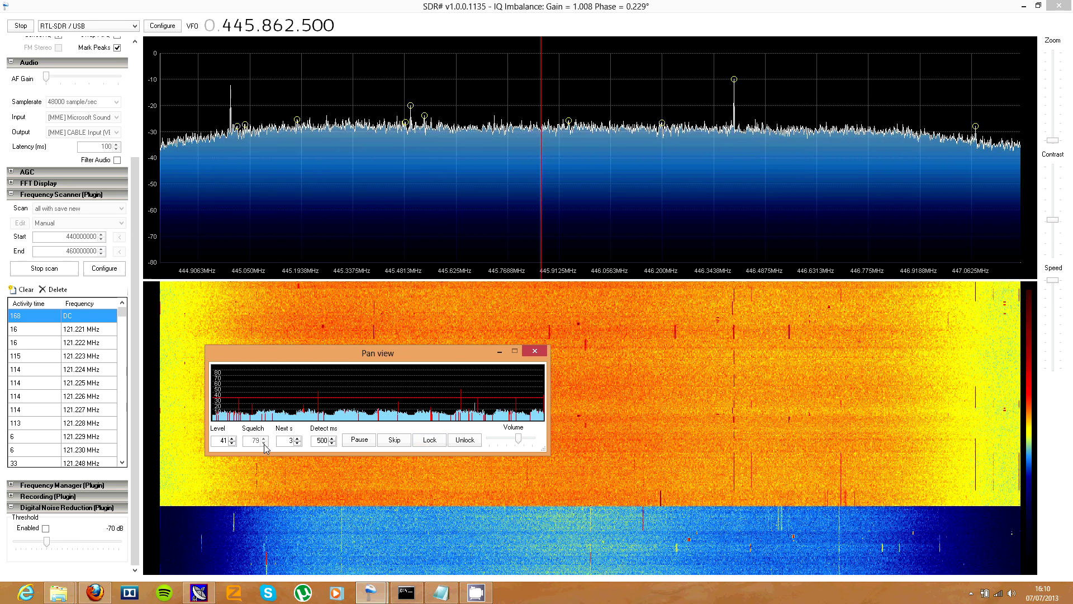
scroll(232, 443, "down", 7)
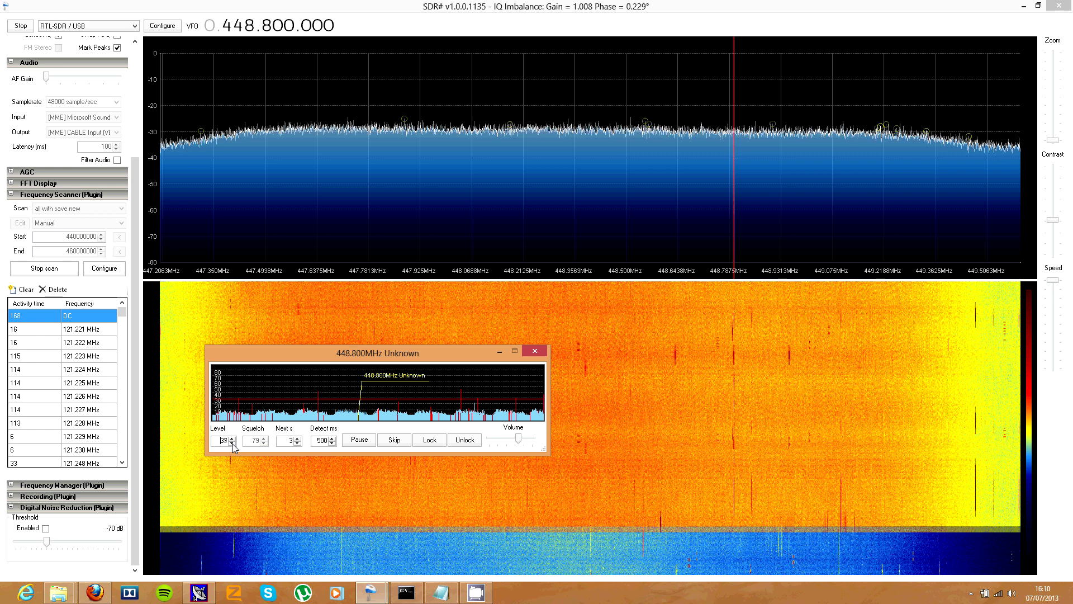
scroll(231, 443, "down", 5)
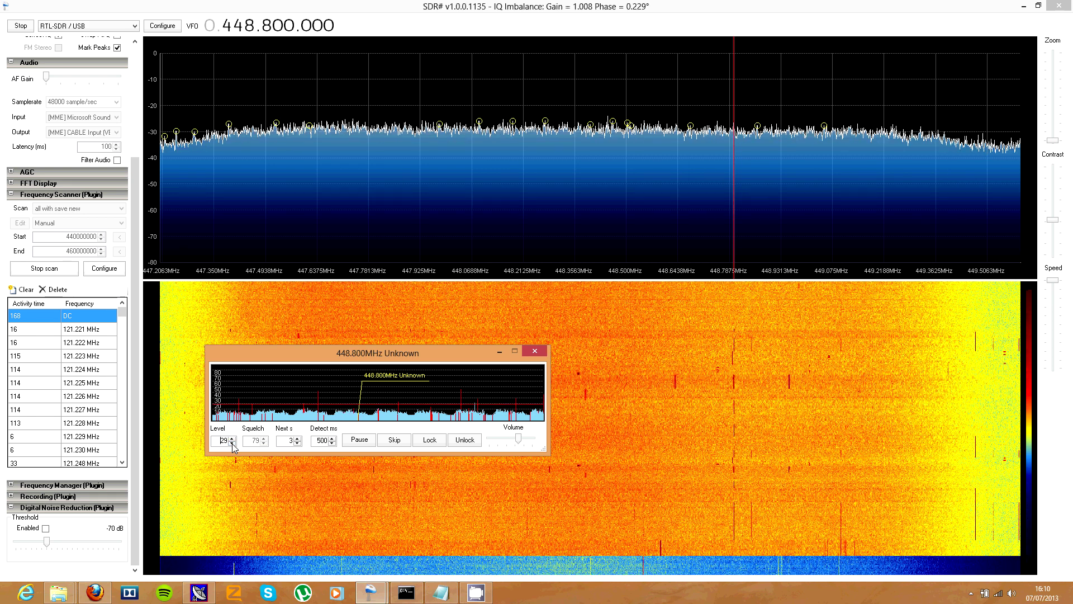
scroll(232, 443, "down", 2)
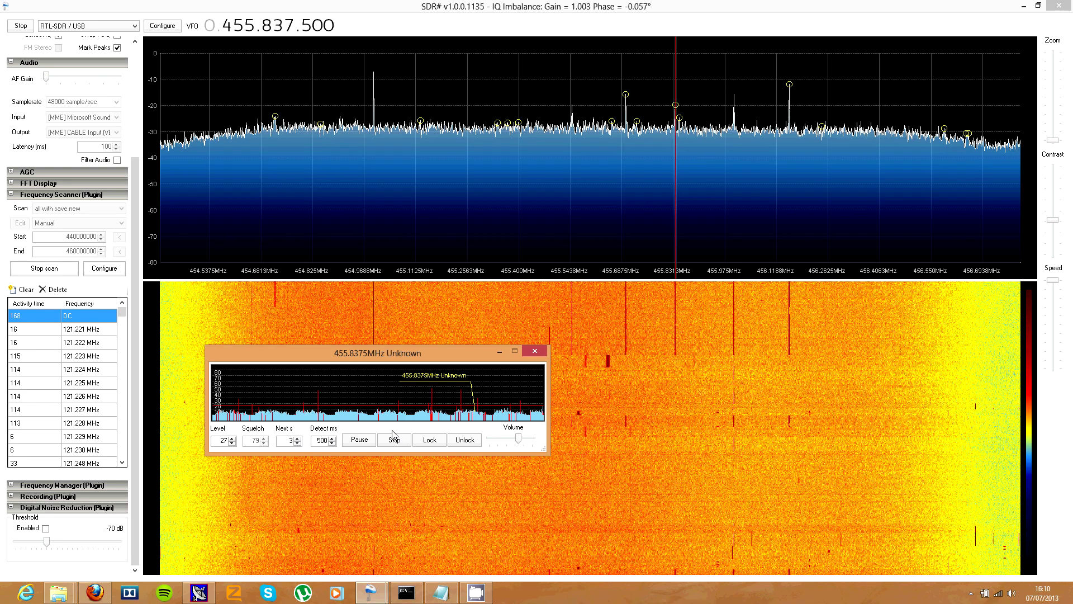
Step: Stop scanning and the receiver, and set the sample rate back to 3.2 MSPS
left_click(527, 352)
left_click(21, 25)
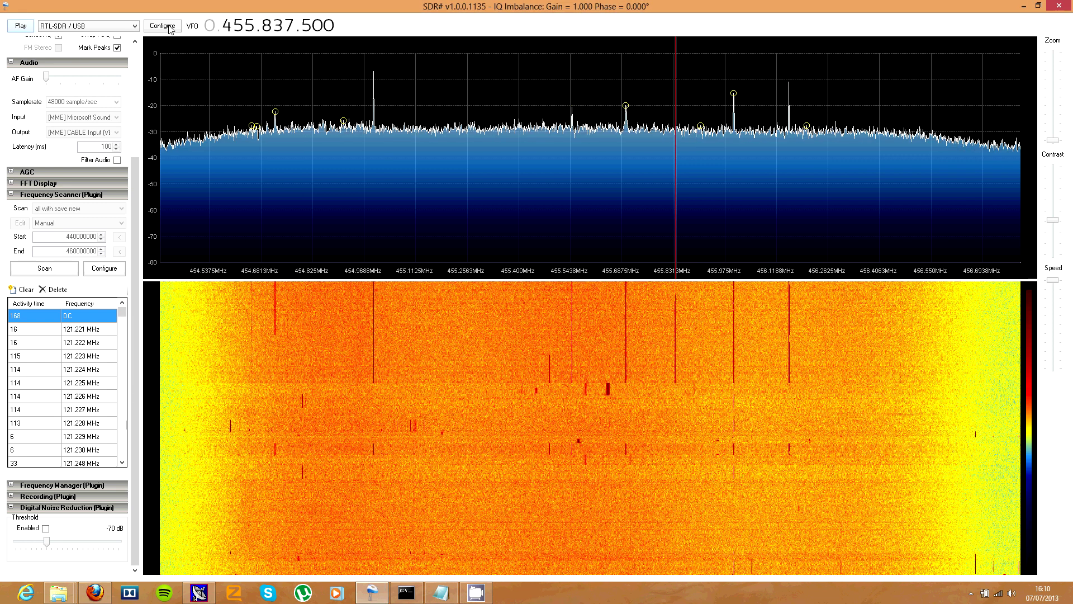
left_click(162, 26)
left_click(116, 118)
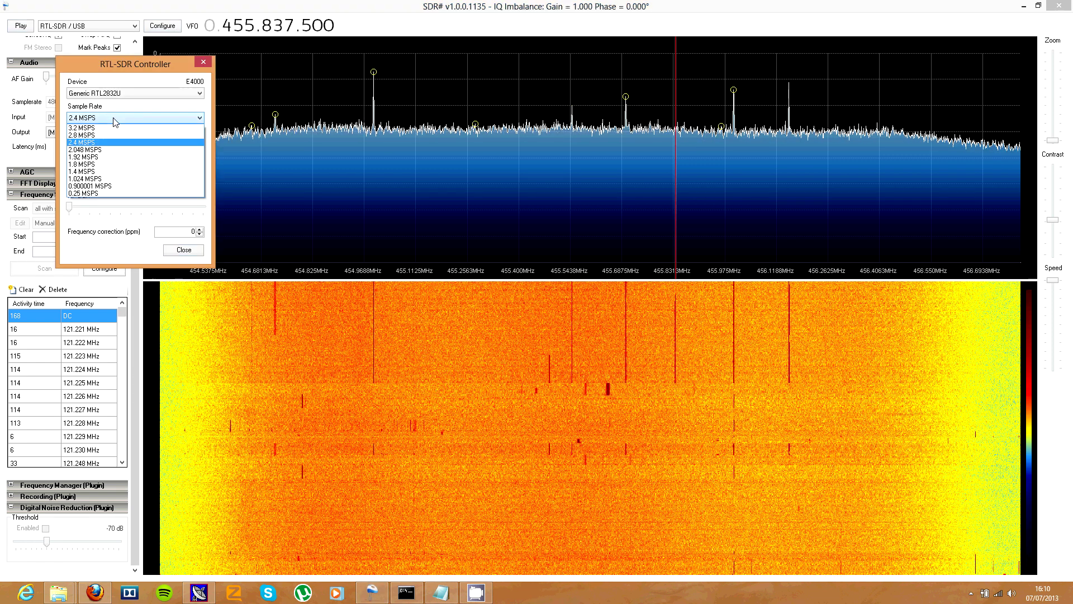
left_click(117, 121)
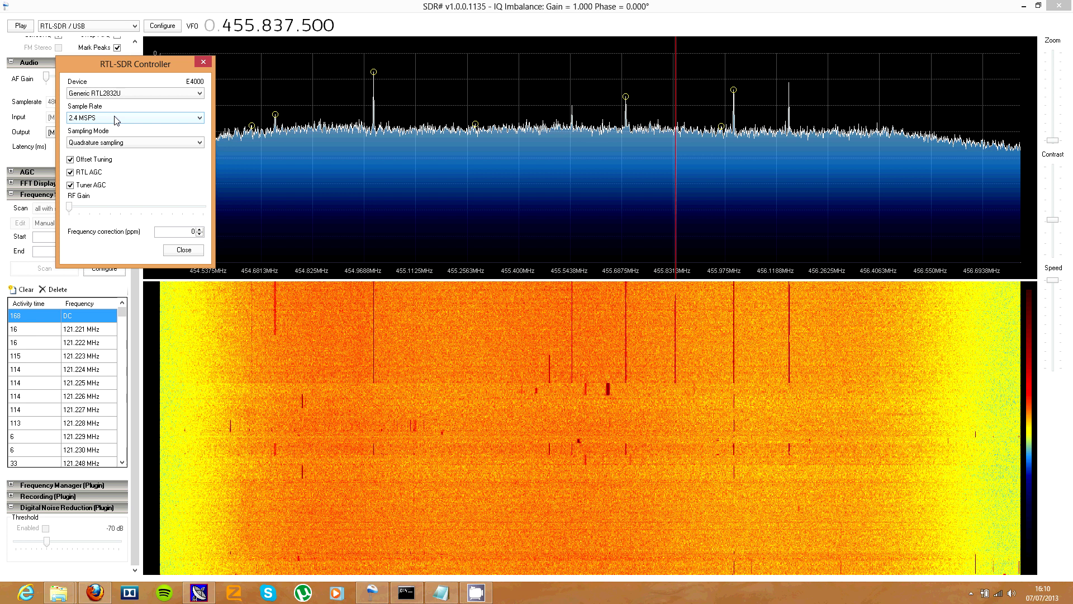
left_click(202, 64)
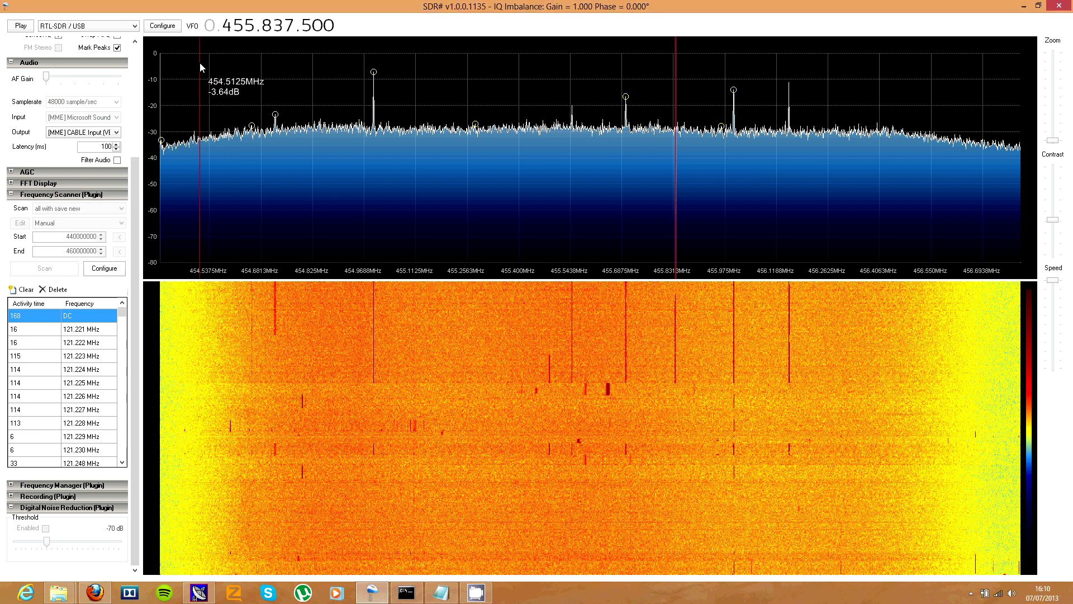
Step: Restart the receiver and the 440–460 MHz scan, bringing the Pan view forward
left_click(20, 26)
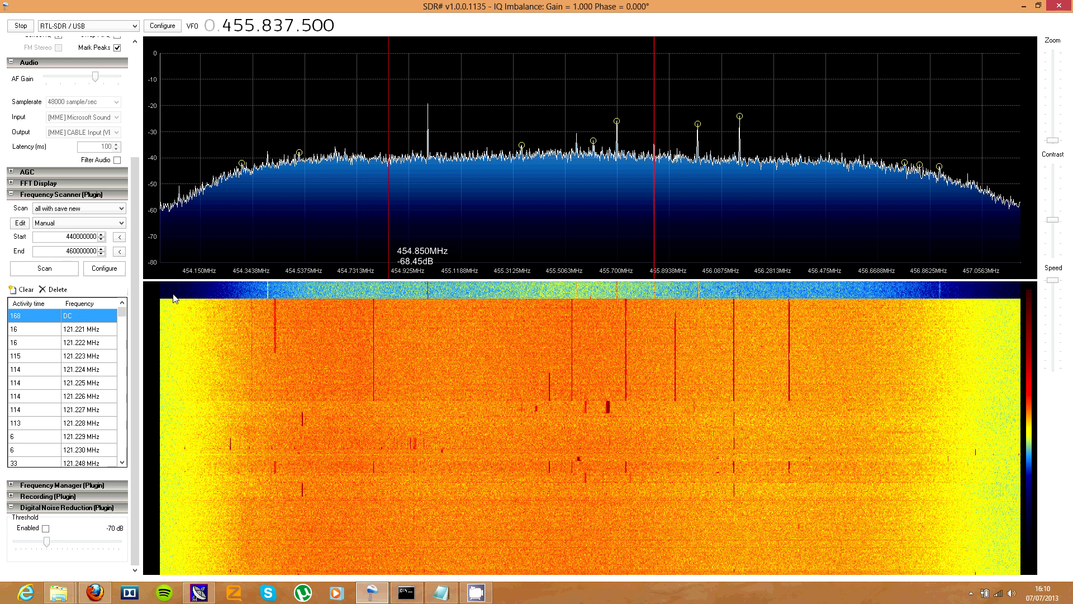
left_click(44, 268)
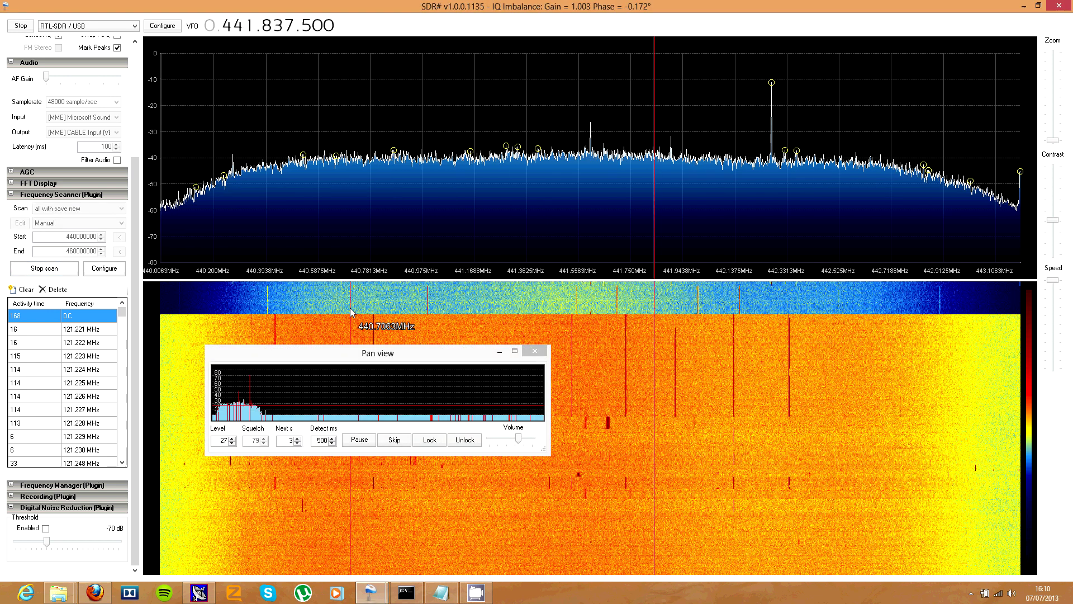
left_click(271, 455)
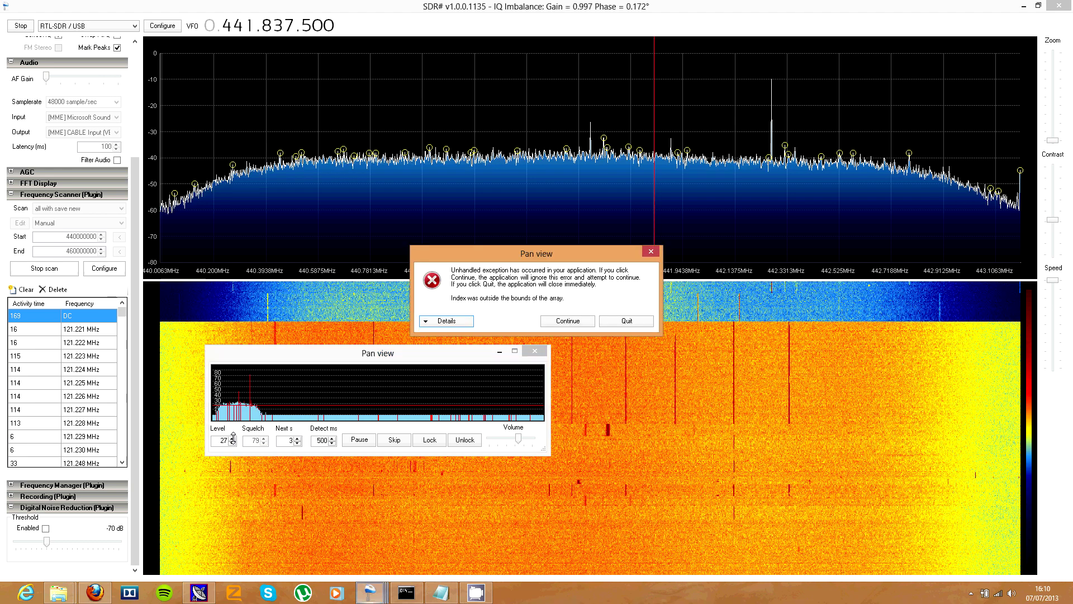
Step: Continue past the Pan view exception error and step the Level threshold up to 40
left_click(568, 321)
left_click(232, 438)
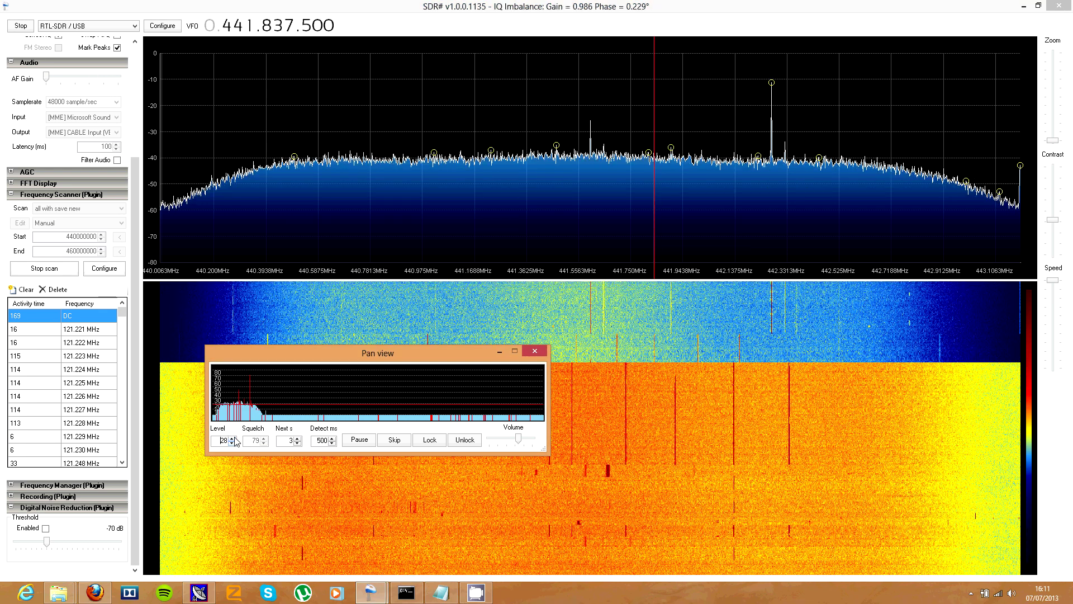
left_click(232, 438)
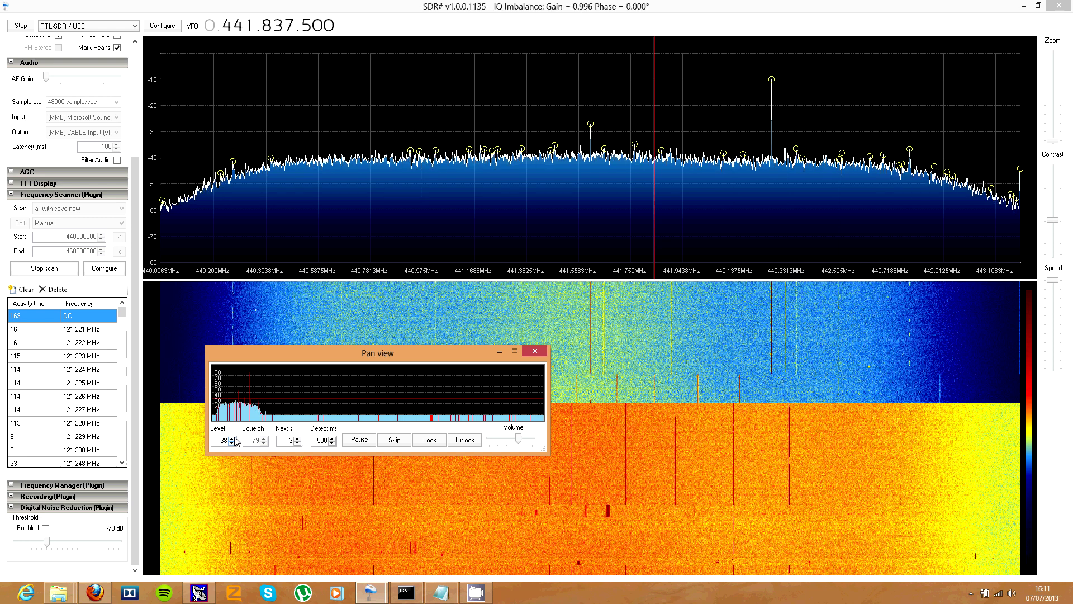
left_click(232, 438)
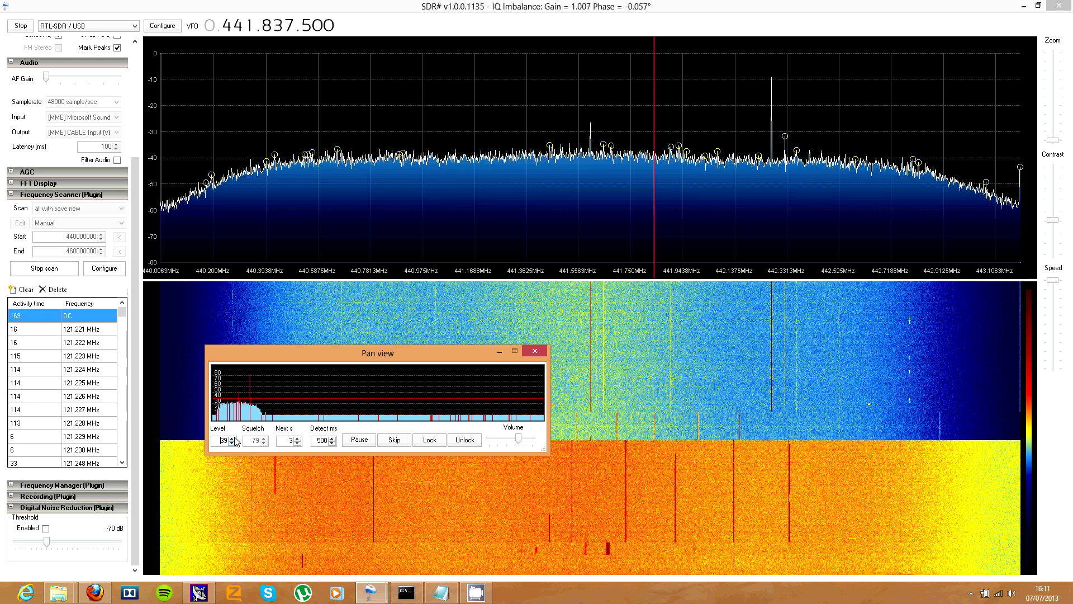